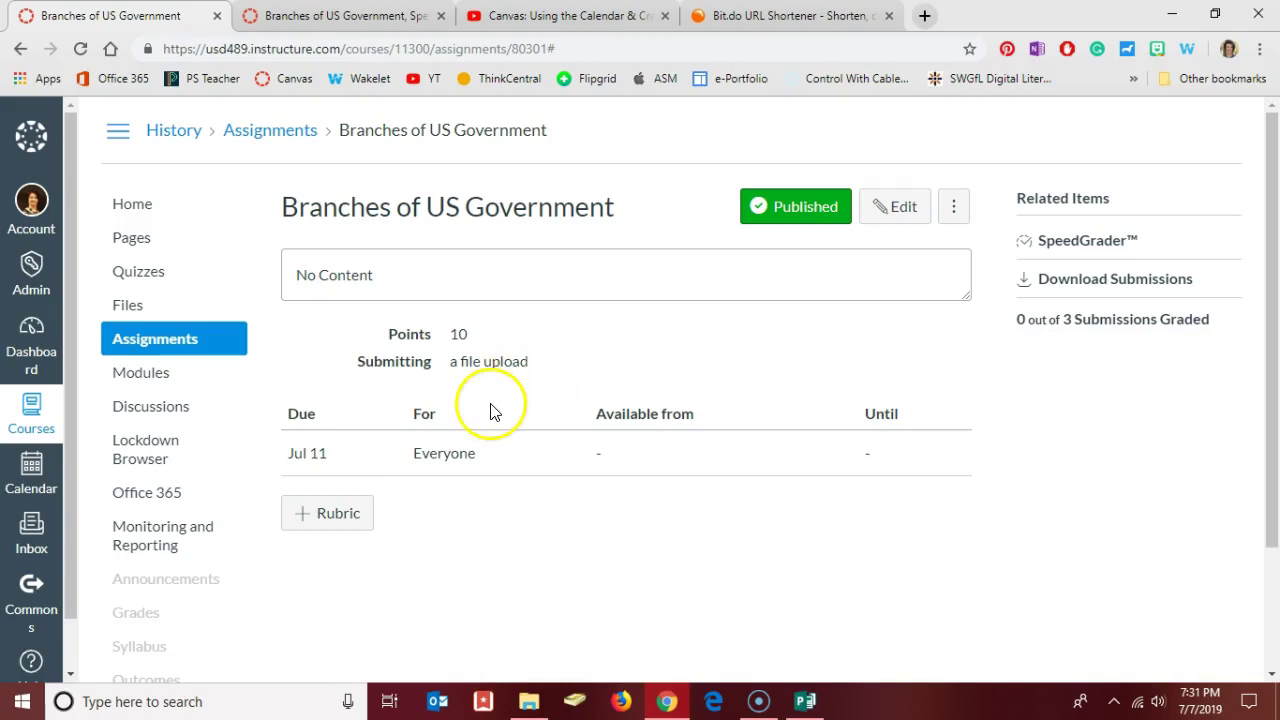
Add a rubric to the Branches of US Government assignment and title it "Standard Rubric"
{"action": "left_click", "coordinate": [344, 520]}
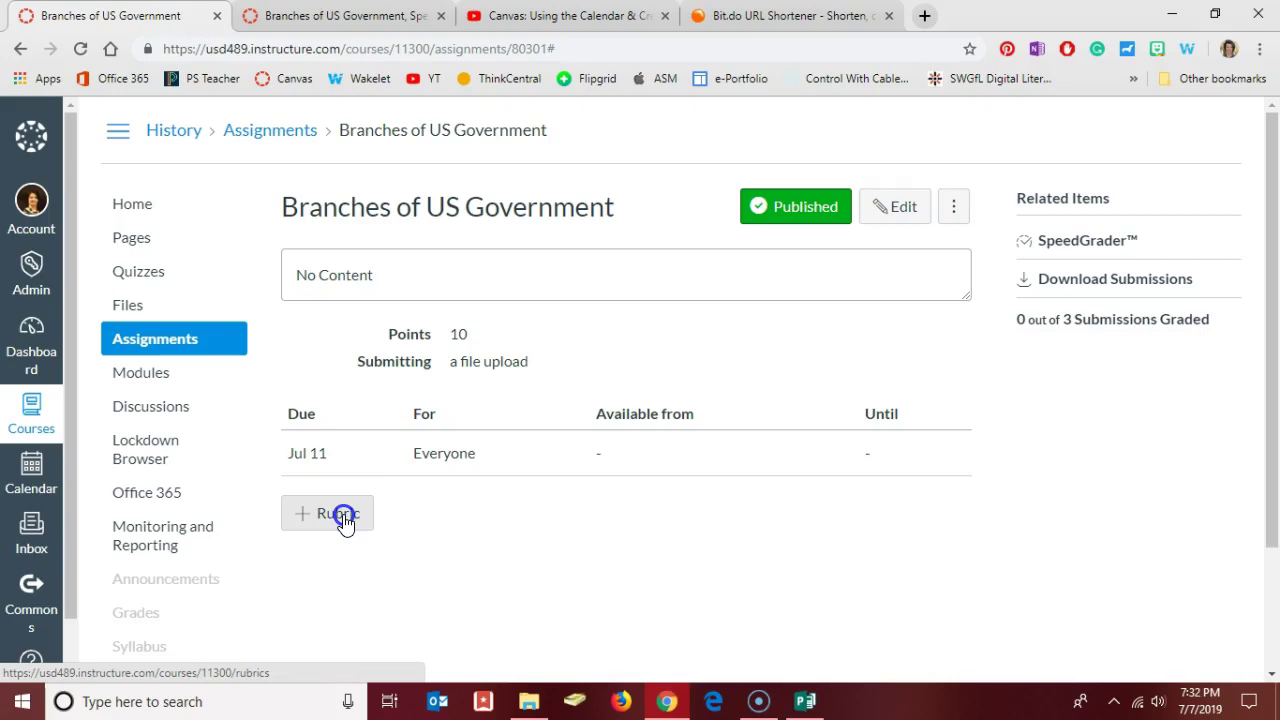
{"action": "left_click", "coordinate": [338, 514]}
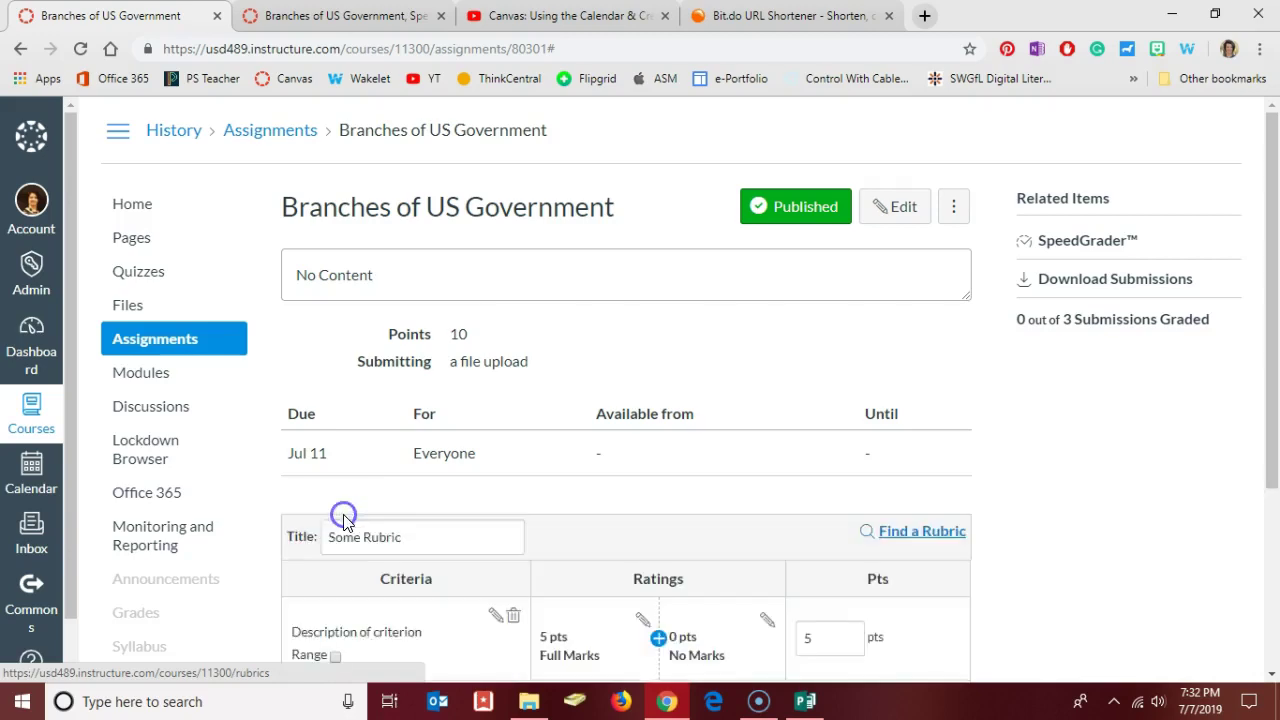
{"action": "scroll", "coordinate": [420, 492], "scroll_direction": "down", "scroll_amount": 1}
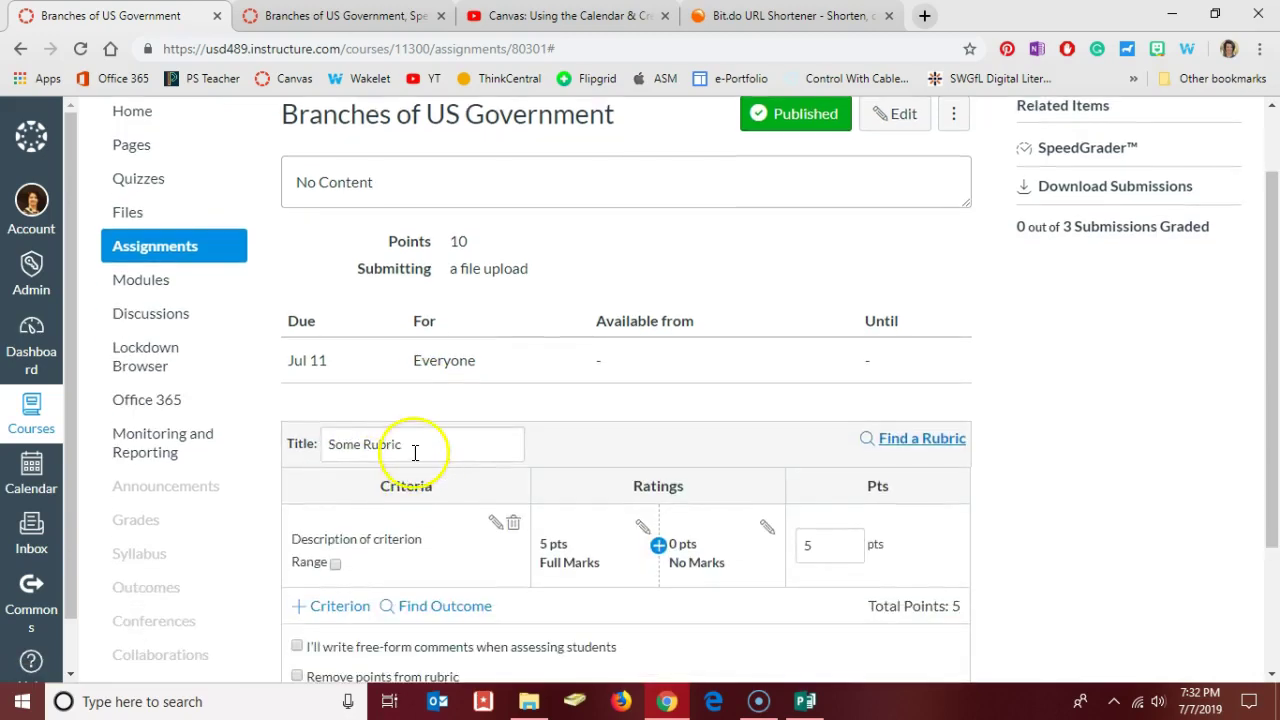
{"action": "triple_click", "coordinate": [414, 452]}
{"action": "type", "text": "St"}
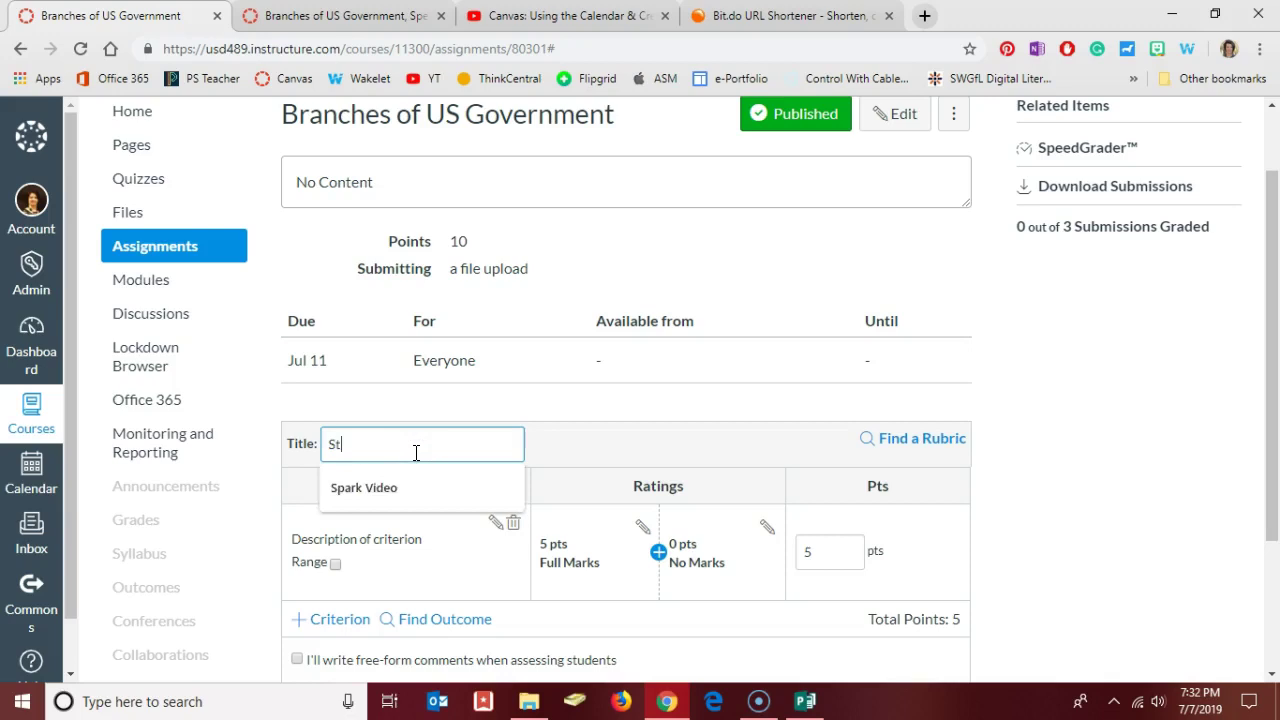
{"action": "type", "text": "andard Rub"}
{"action": "key", "text": "BackSpace"}
{"action": "type", "text": "ubri"}
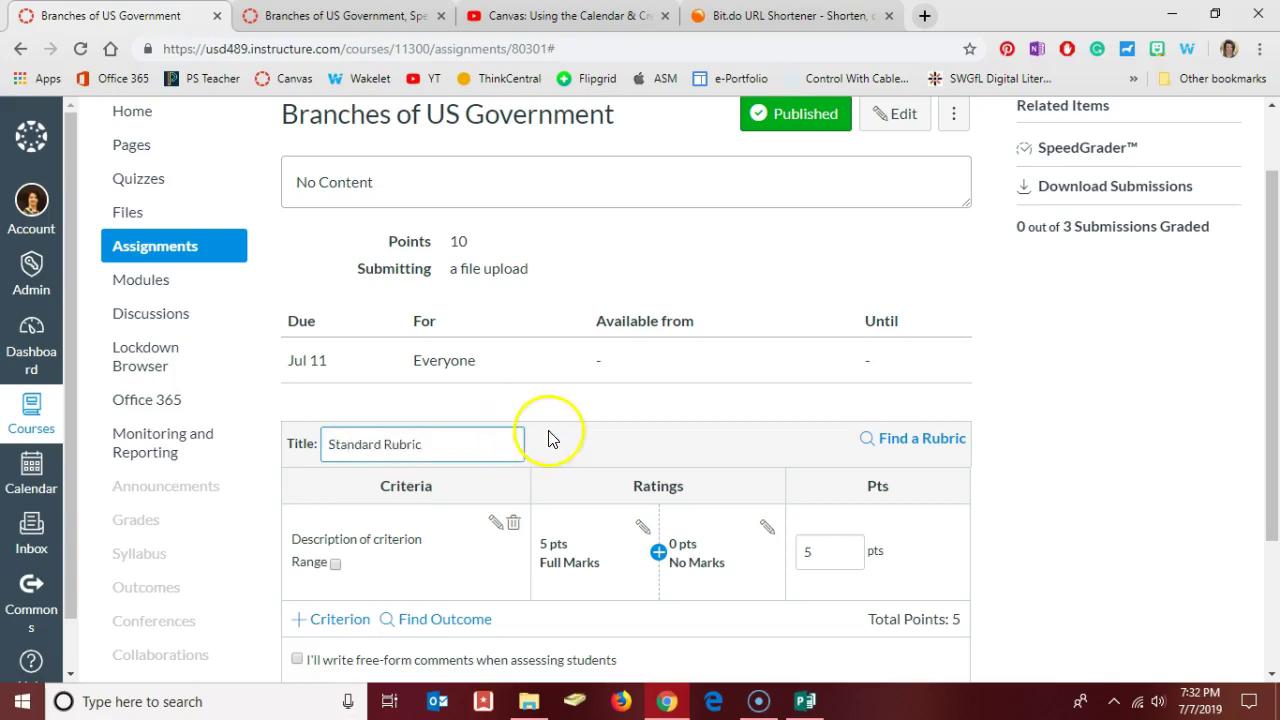
{"action": "left_click", "coordinate": [582, 428]}
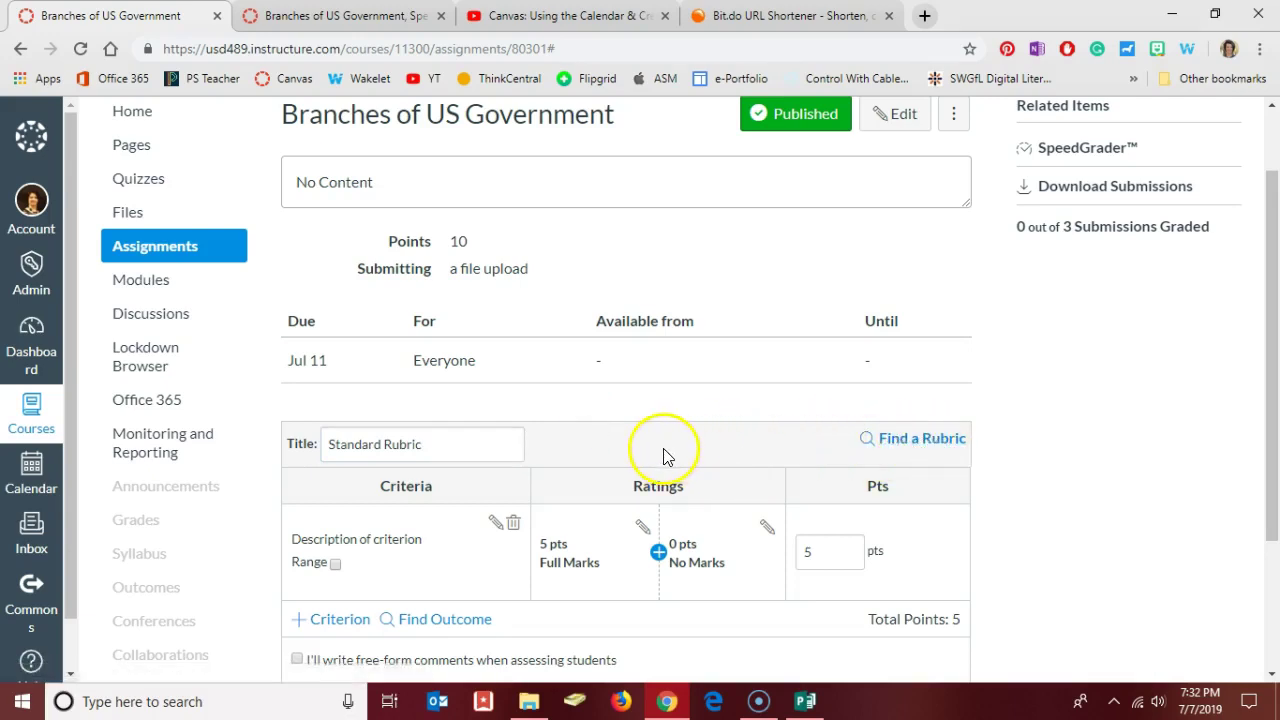
Set the first criterion's description to "Content", leaving its range option off
{"action": "scroll", "coordinate": [572, 461], "scroll_direction": "down", "scroll_amount": 1}
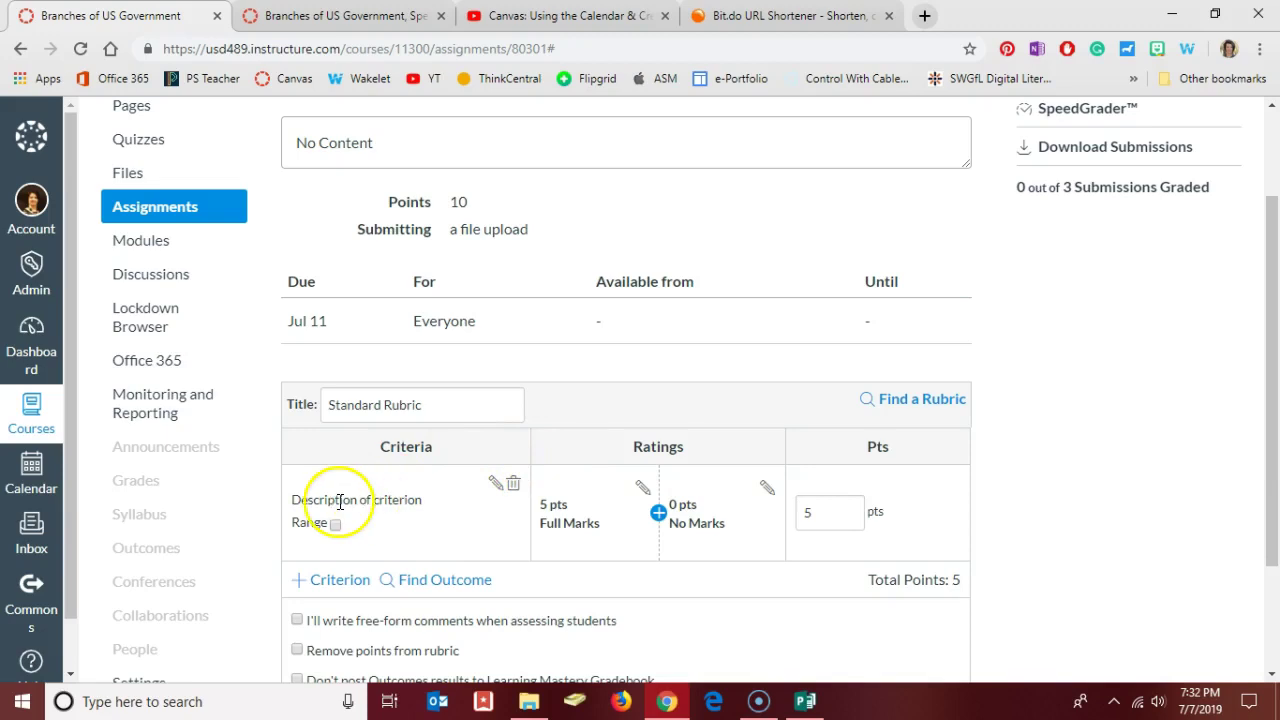
{"action": "left_click", "coordinate": [497, 487]}
{"action": "left_click_drag", "start_coordinate": [783, 368], "coordinate": [438, 367]}
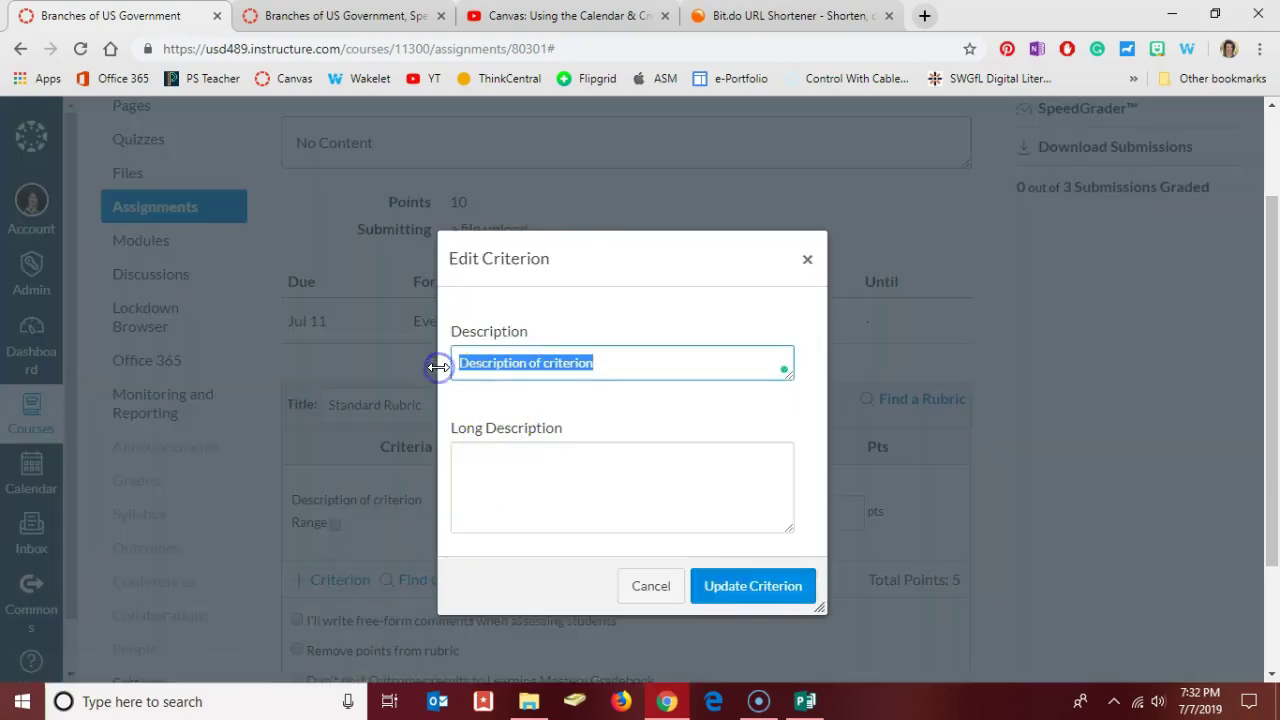
{"action": "type", "text": "Content"}
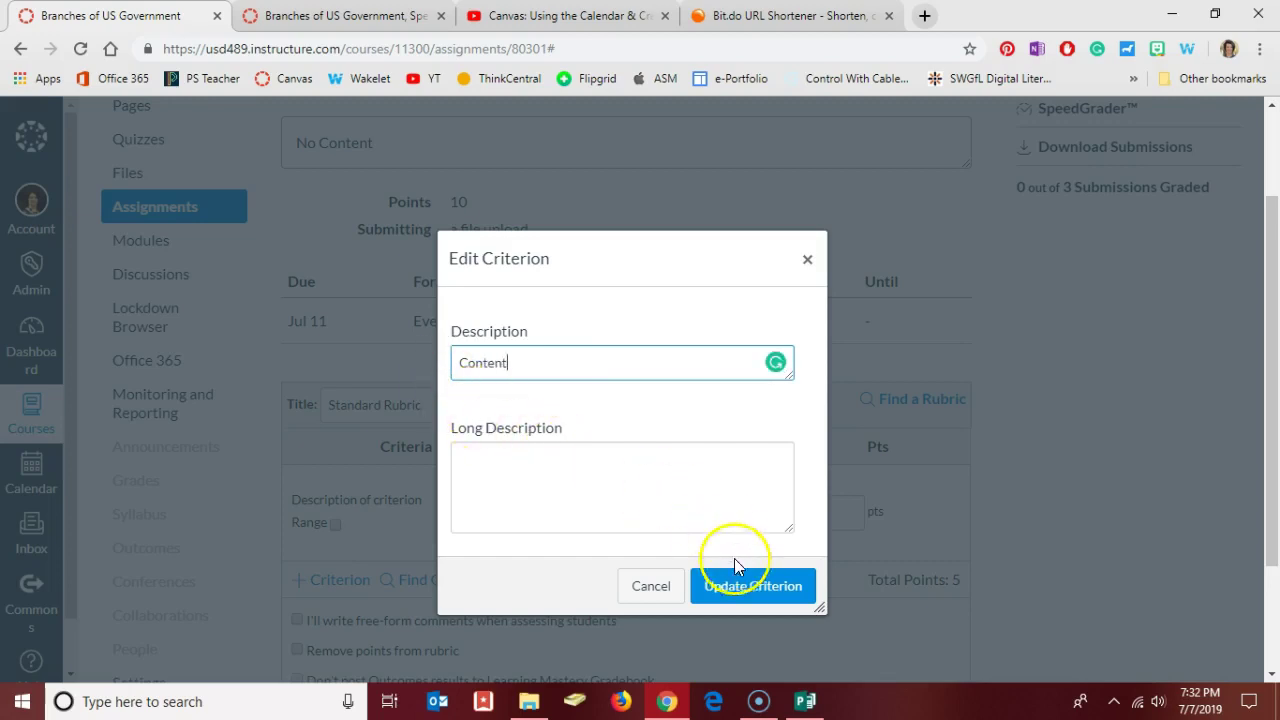
{"action": "left_click", "coordinate": [741, 590]}
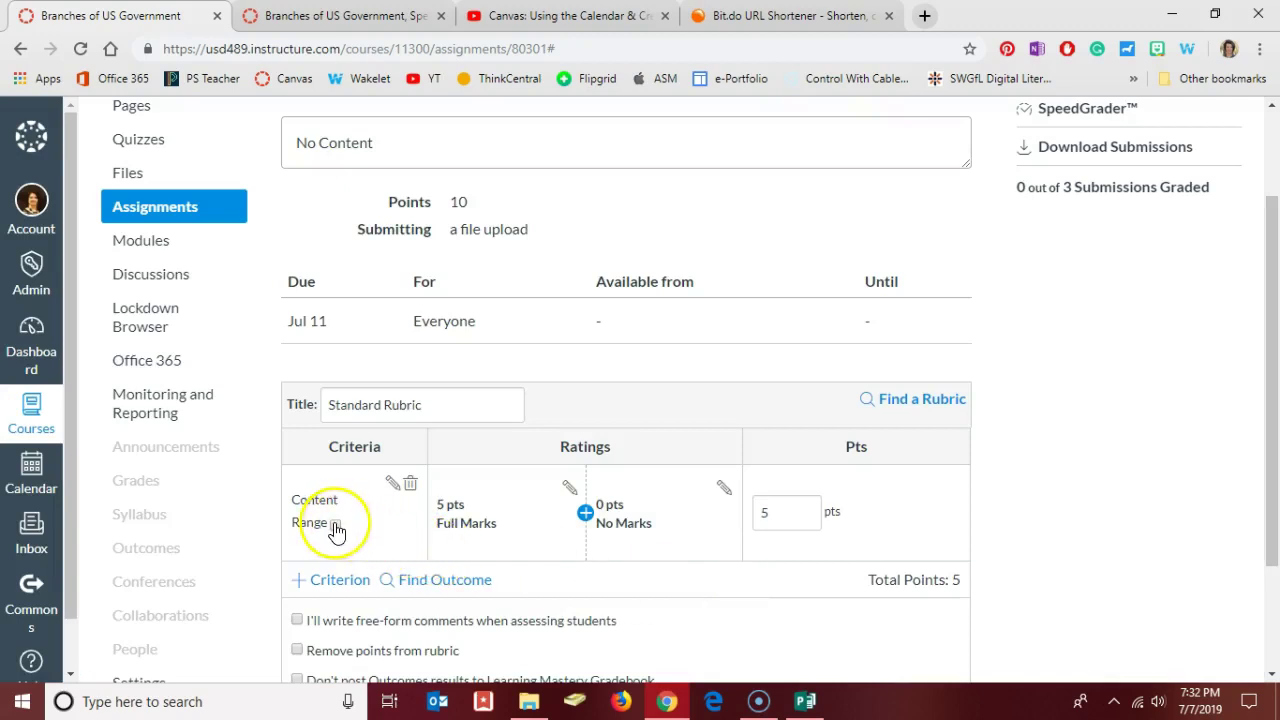
{"action": "left_click", "coordinate": [335, 526]}
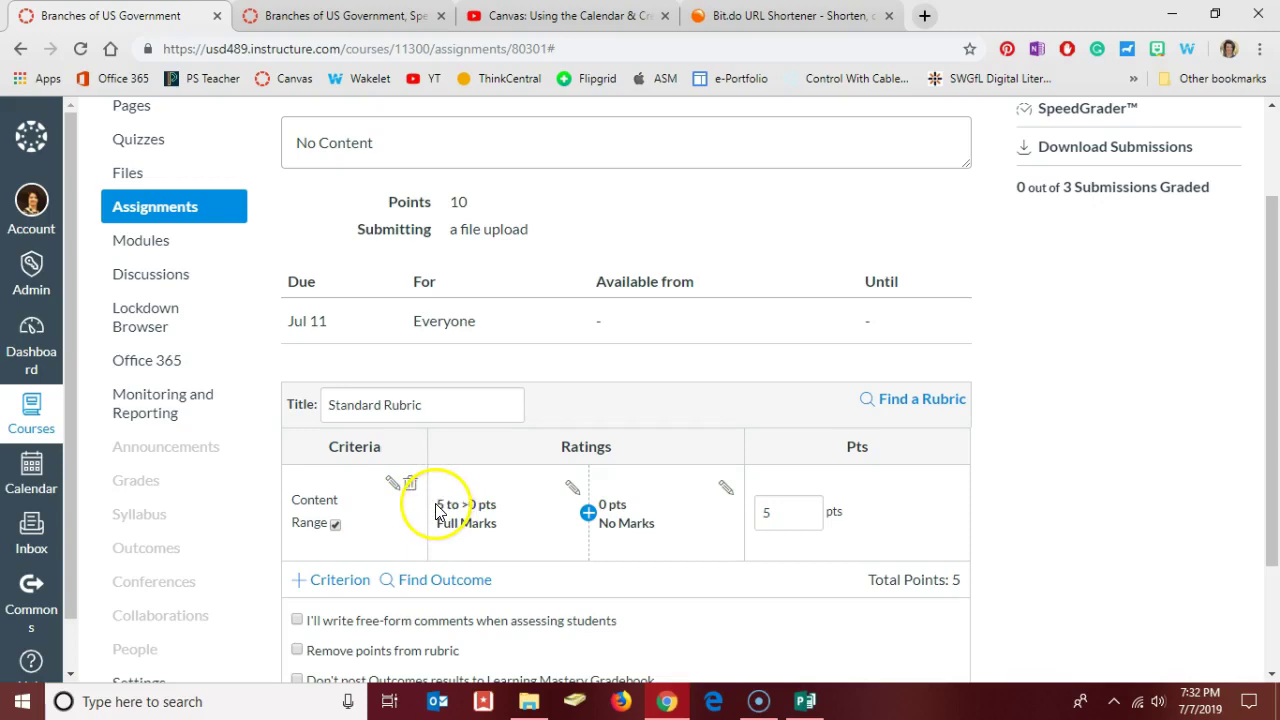
{"action": "left_click", "coordinate": [335, 526]}
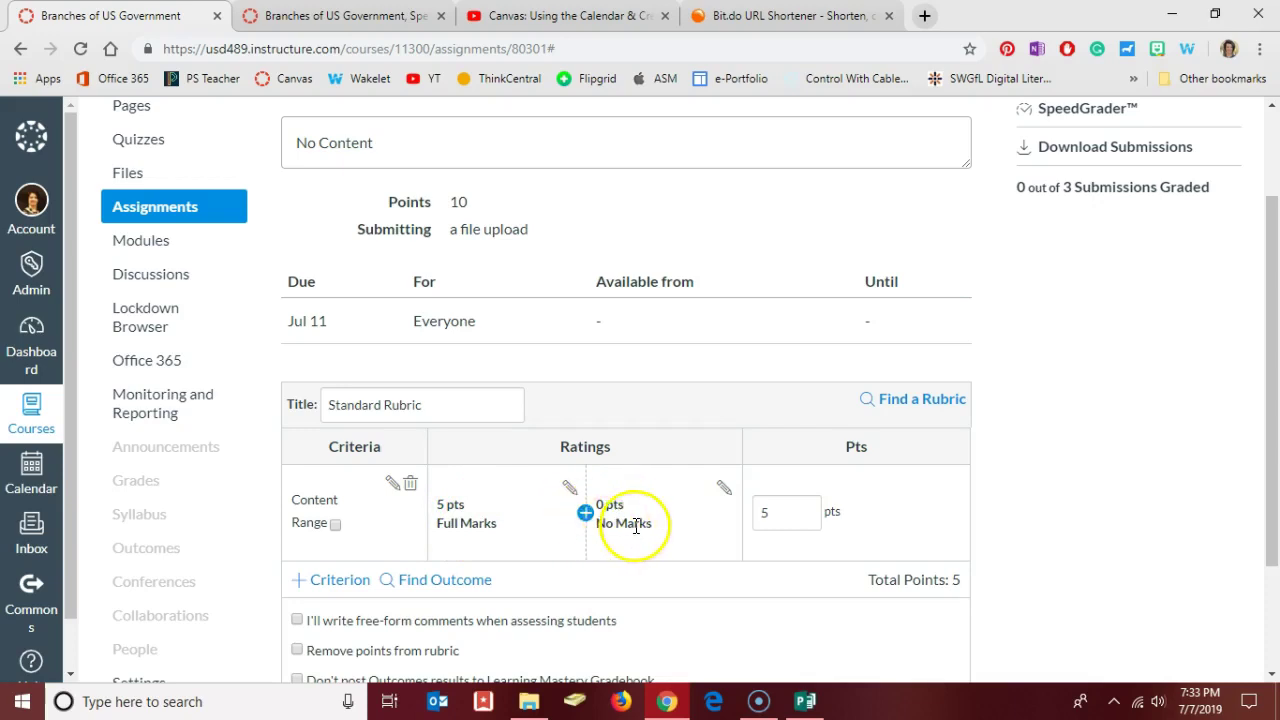
Retitle the Content criterion's full-marks rating as "Met All Requirements"
{"action": "left_click", "coordinate": [568, 487]}
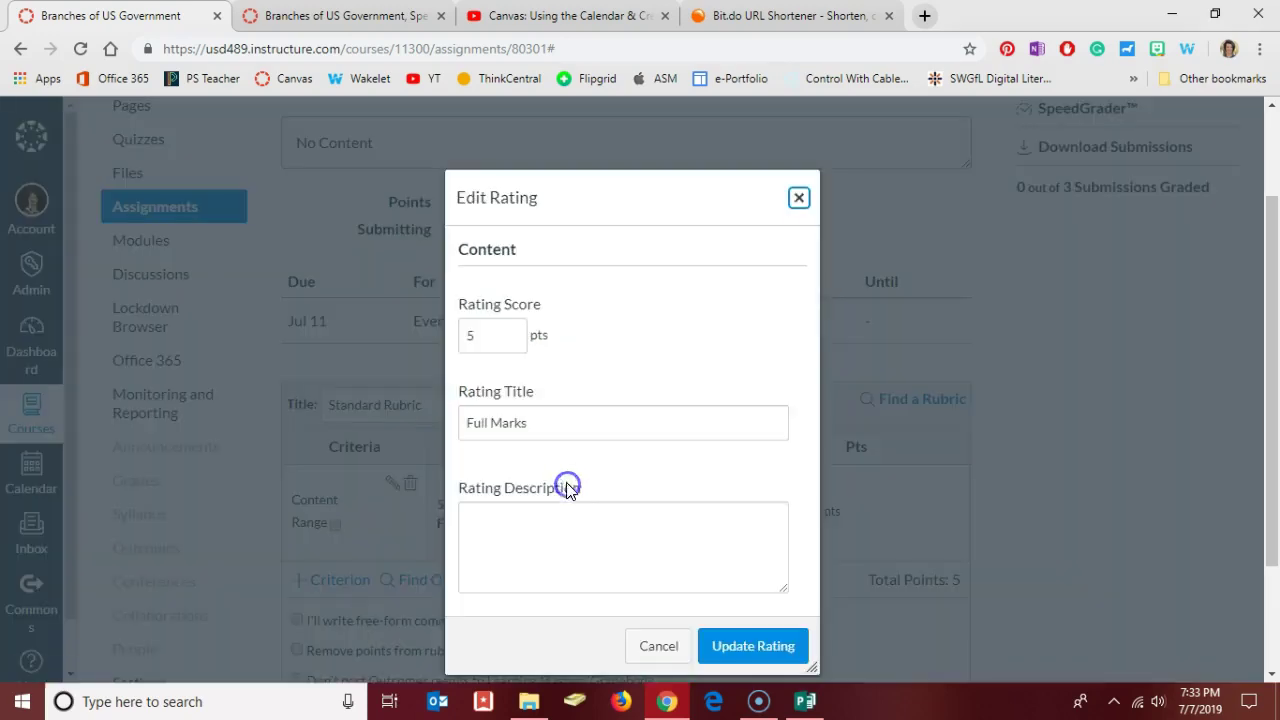
{"action": "triple_click", "coordinate": [546, 429]}
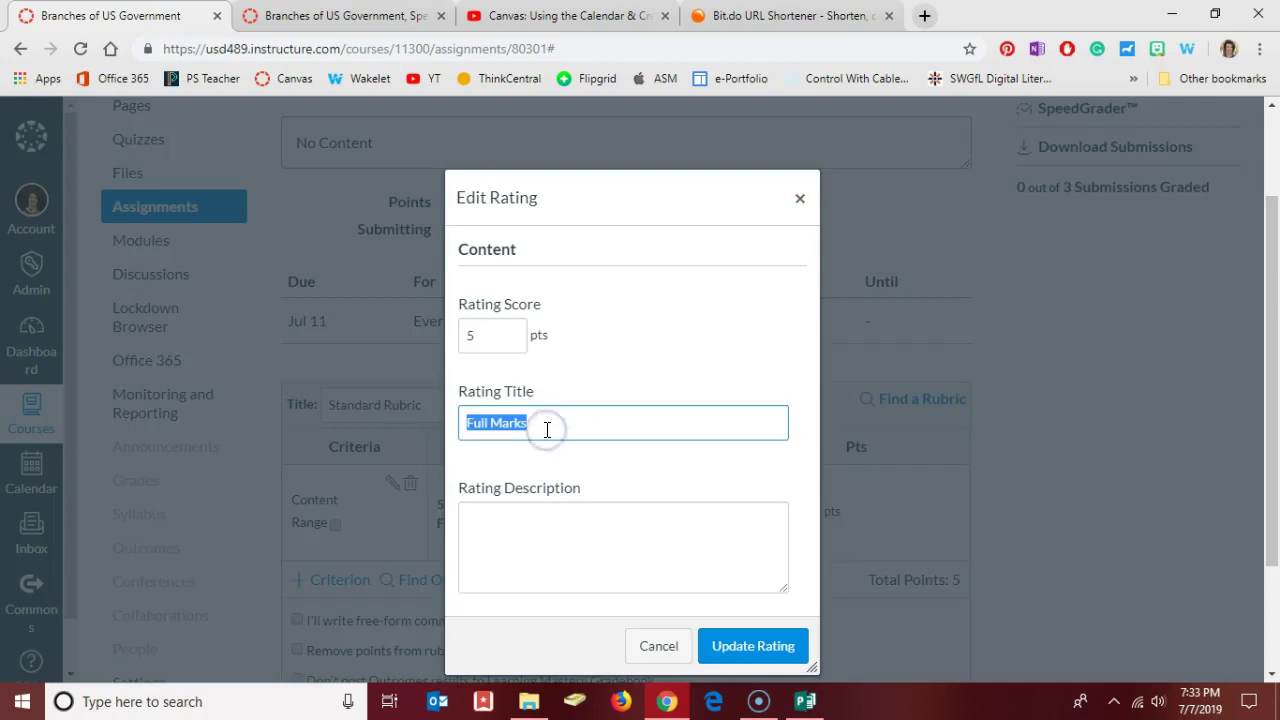
{"action": "type", "text": "Met All Requiremen"}
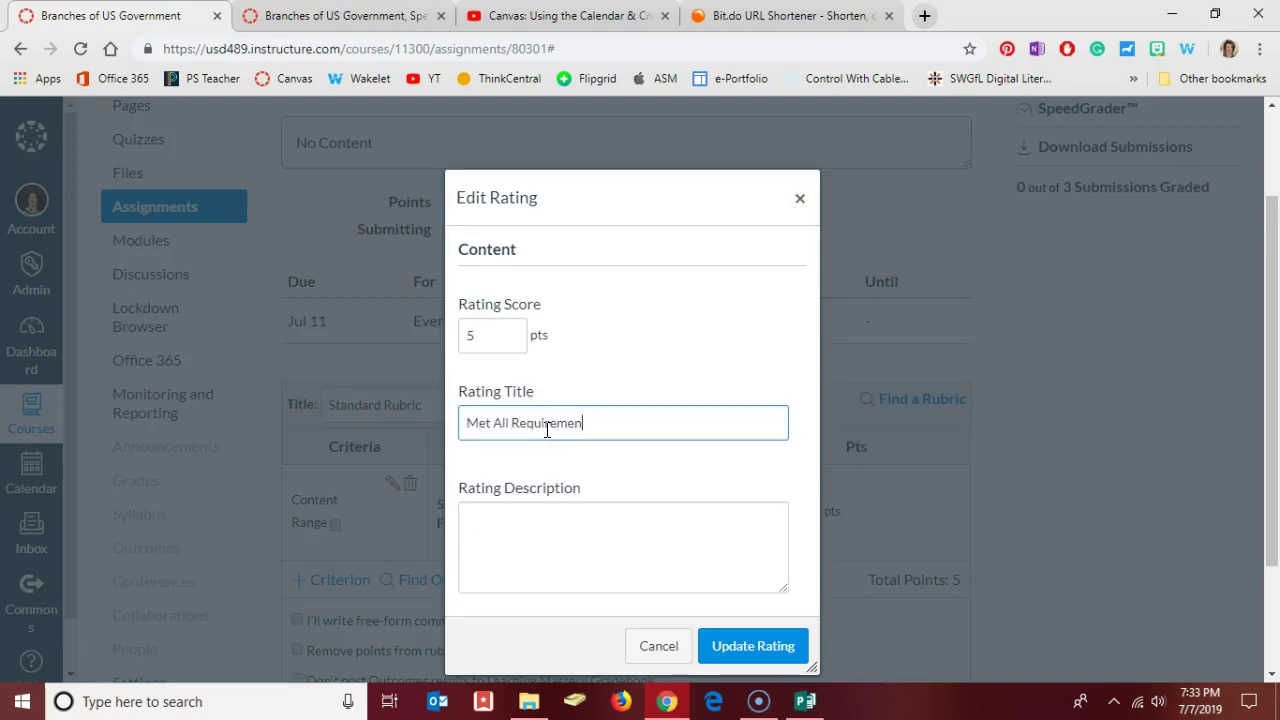
{"action": "type", "text": "ts"}
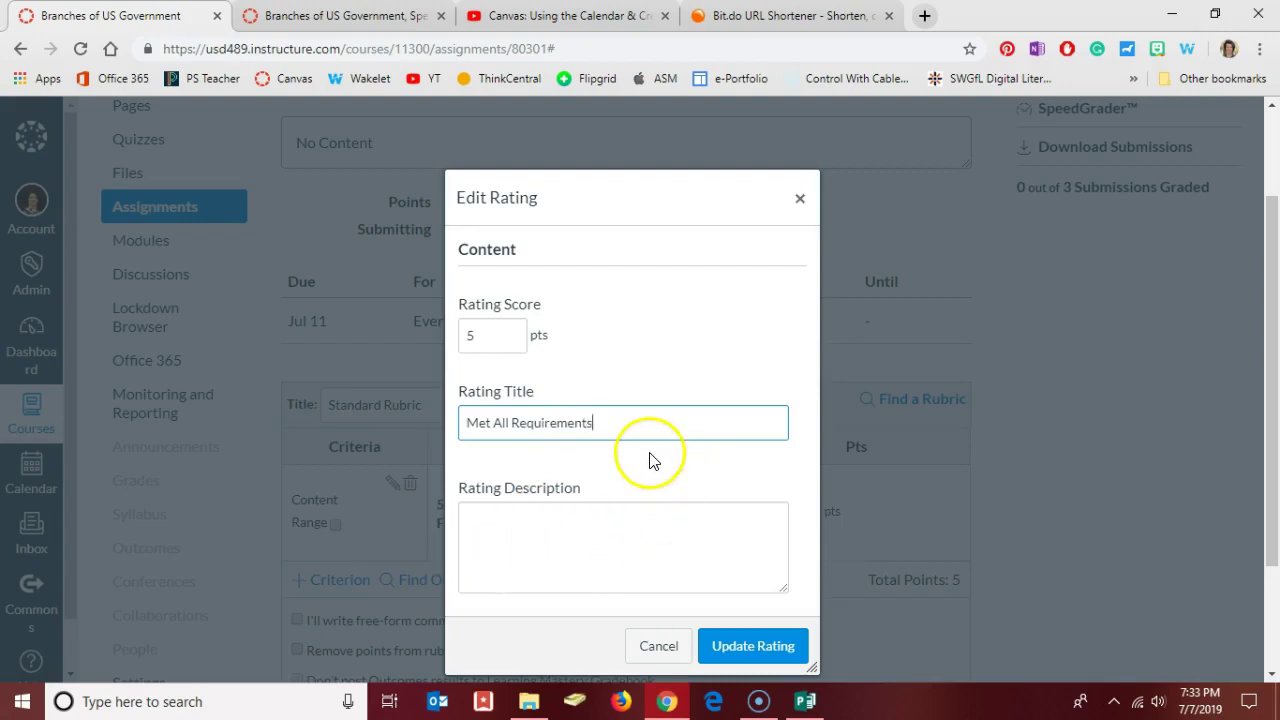
{"action": "left_click", "coordinate": [750, 645]}
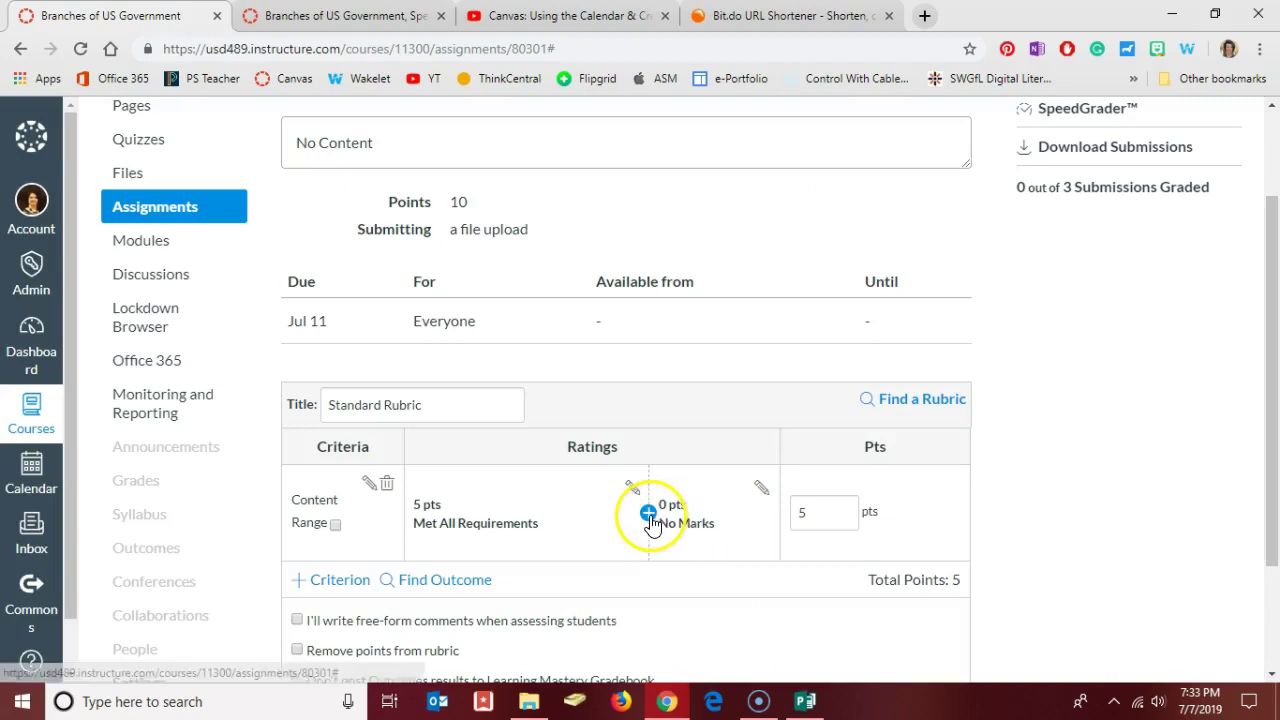
Insert a 4-point rating titled "Met Most Requirements" between the Content criterion's highest and lowest ratings
{"action": "left_click", "coordinate": [646, 513]}
{"action": "left_click", "coordinate": [491, 340]}
{"action": "key", "text": "BackSpace"}
{"action": "left_click", "coordinate": [480, 425]}
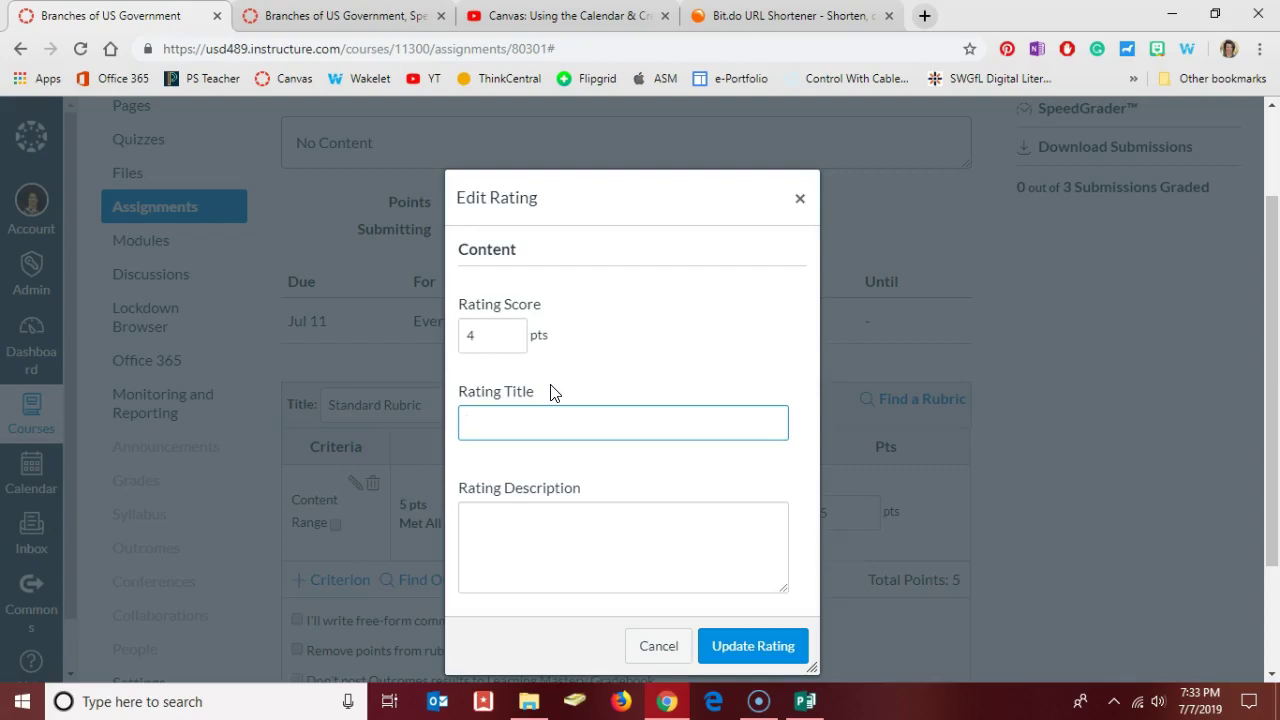
{"action": "left_click", "coordinate": [555, 407]}
{"action": "type", "text": "Met Most Requirements"}
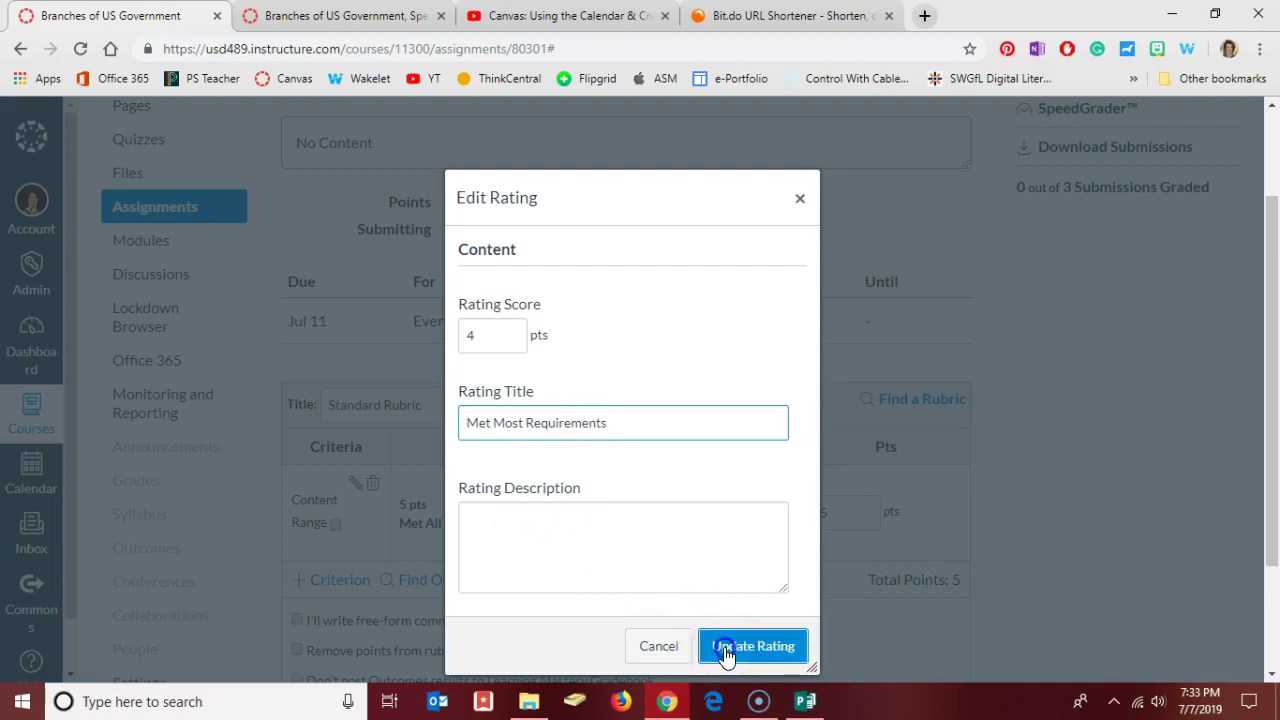
{"action": "left_click", "coordinate": [726, 646]}
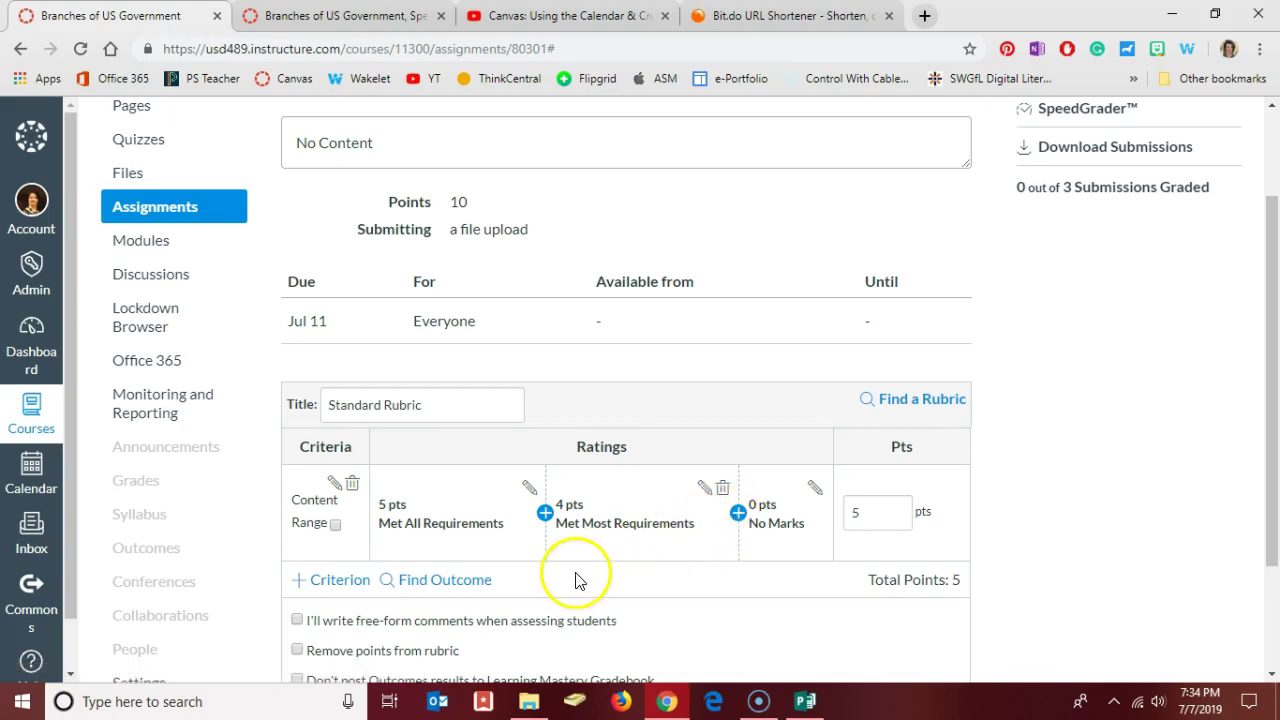
Duplicate the Content criterion and set the copy's description to "Grammar"
{"action": "left_click", "coordinate": [322, 582]}
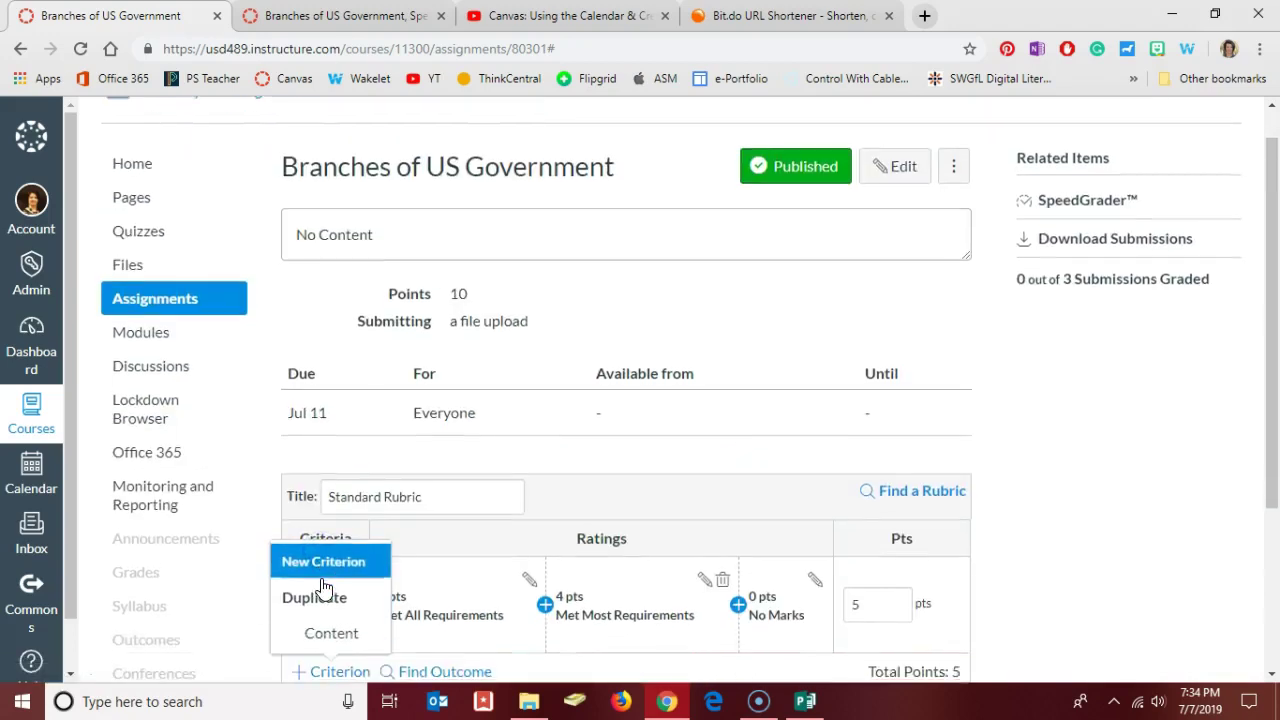
{"action": "left_click", "coordinate": [328, 616]}
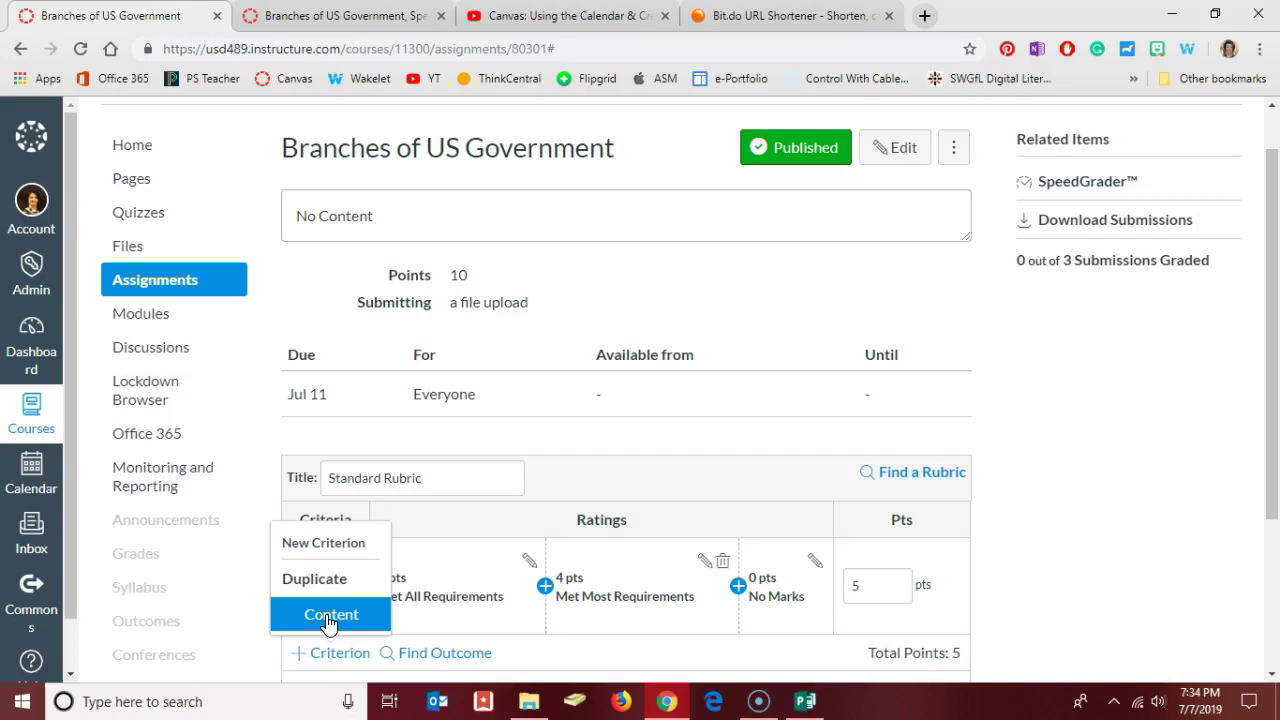
{"action": "left_click", "coordinate": [329, 617]}
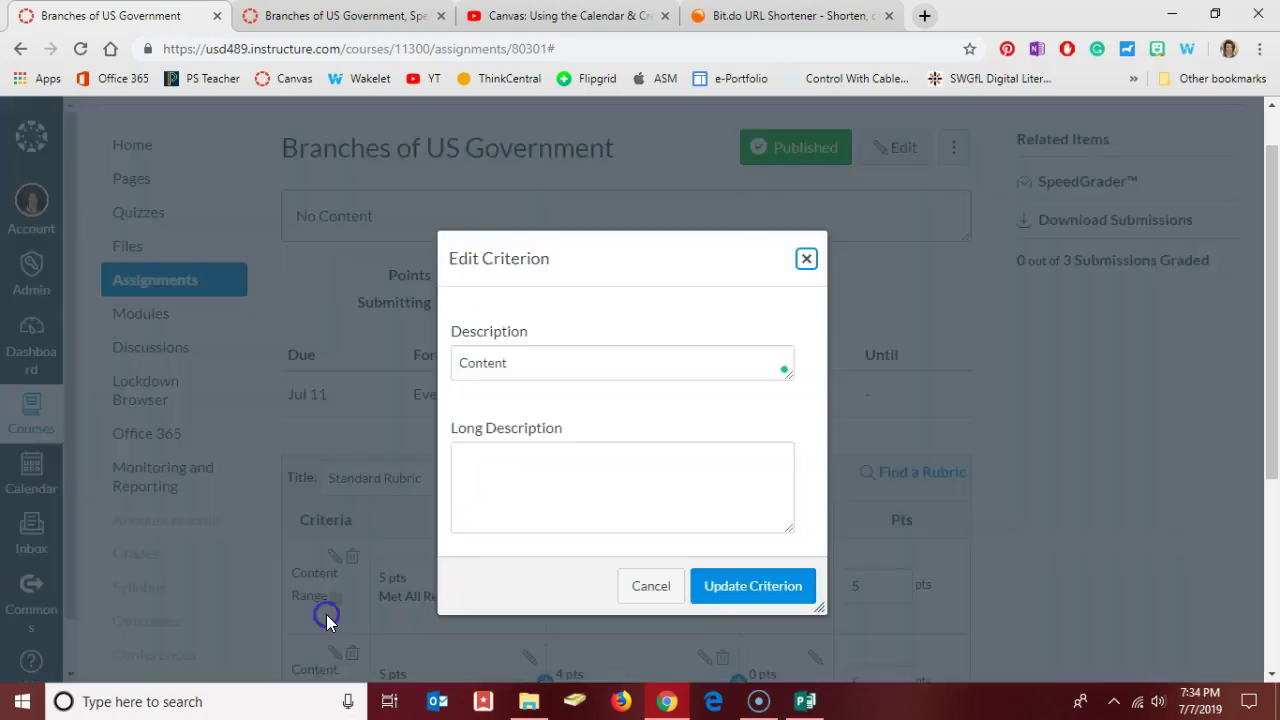
{"action": "double_click", "coordinate": [520, 364]}
{"action": "type", "text": "Grammar"}
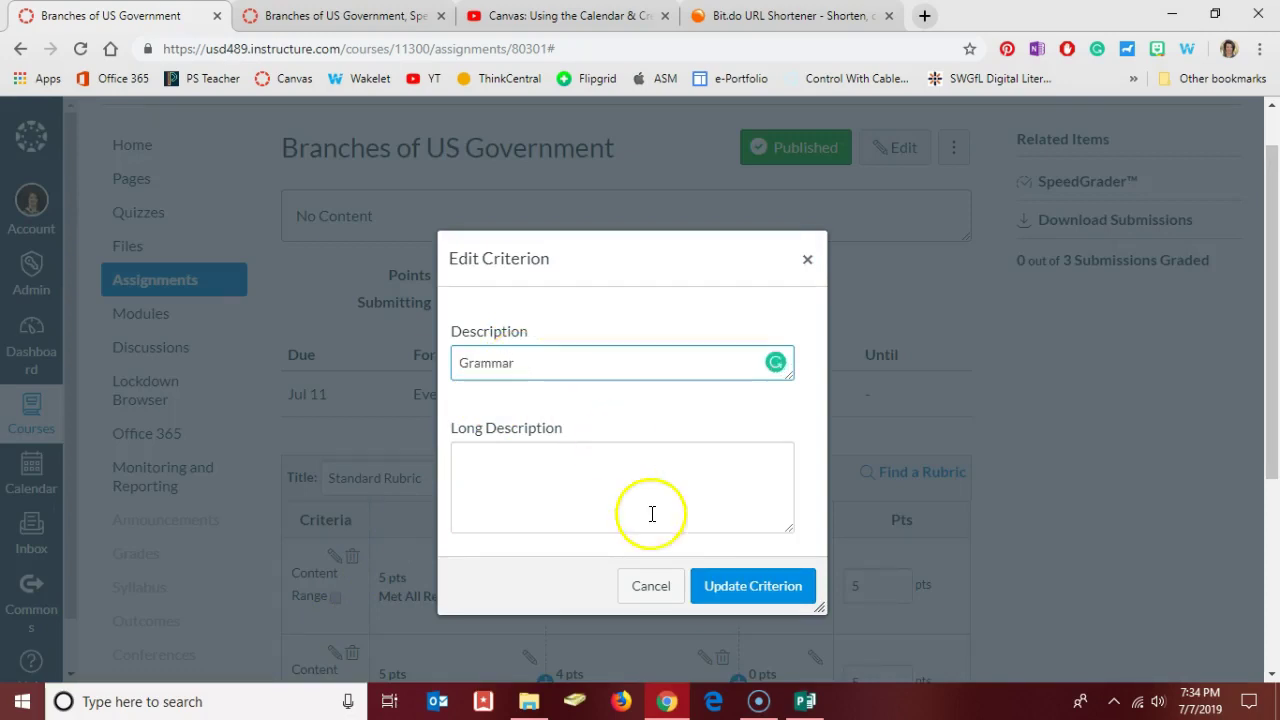
{"action": "left_click", "coordinate": [745, 586]}
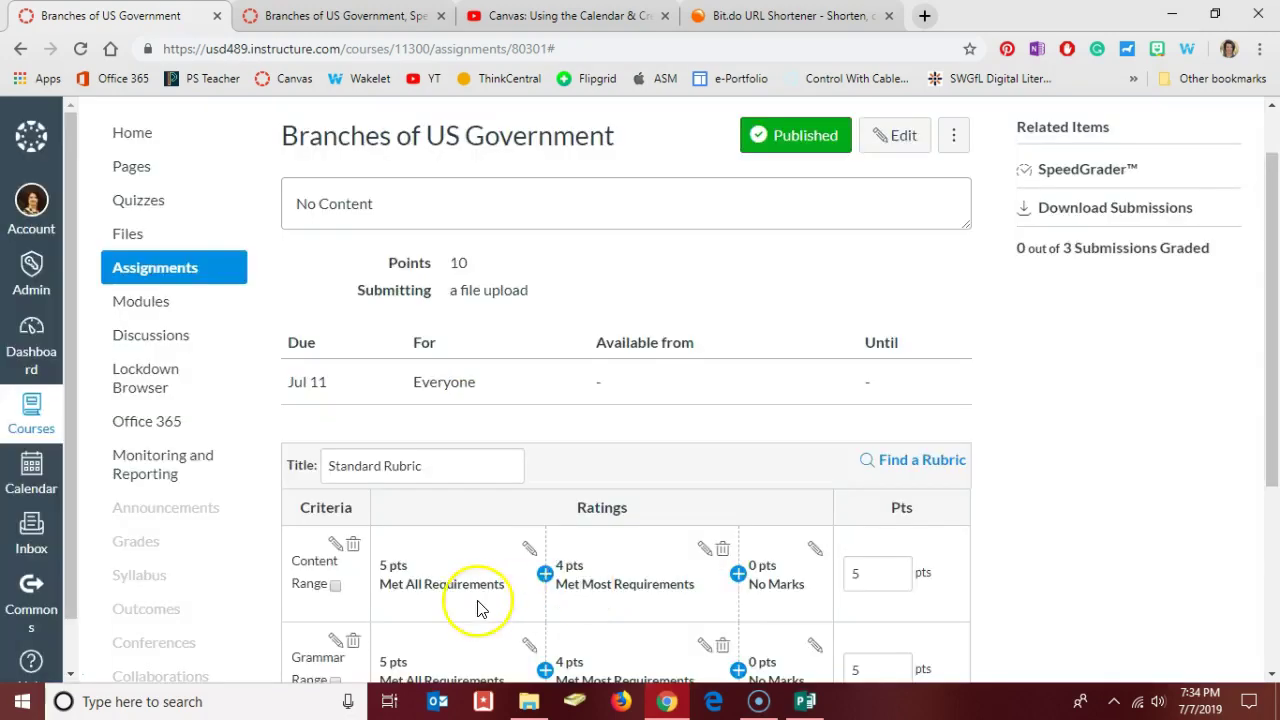
Duplicate the Content criterion again and set the new copy's description to "Performance"
{"action": "scroll", "coordinate": [477, 606], "scroll_direction": "down", "scroll_amount": 1}
{"action": "scroll", "coordinate": [480, 608], "scroll_direction": "down", "scroll_amount": 1}
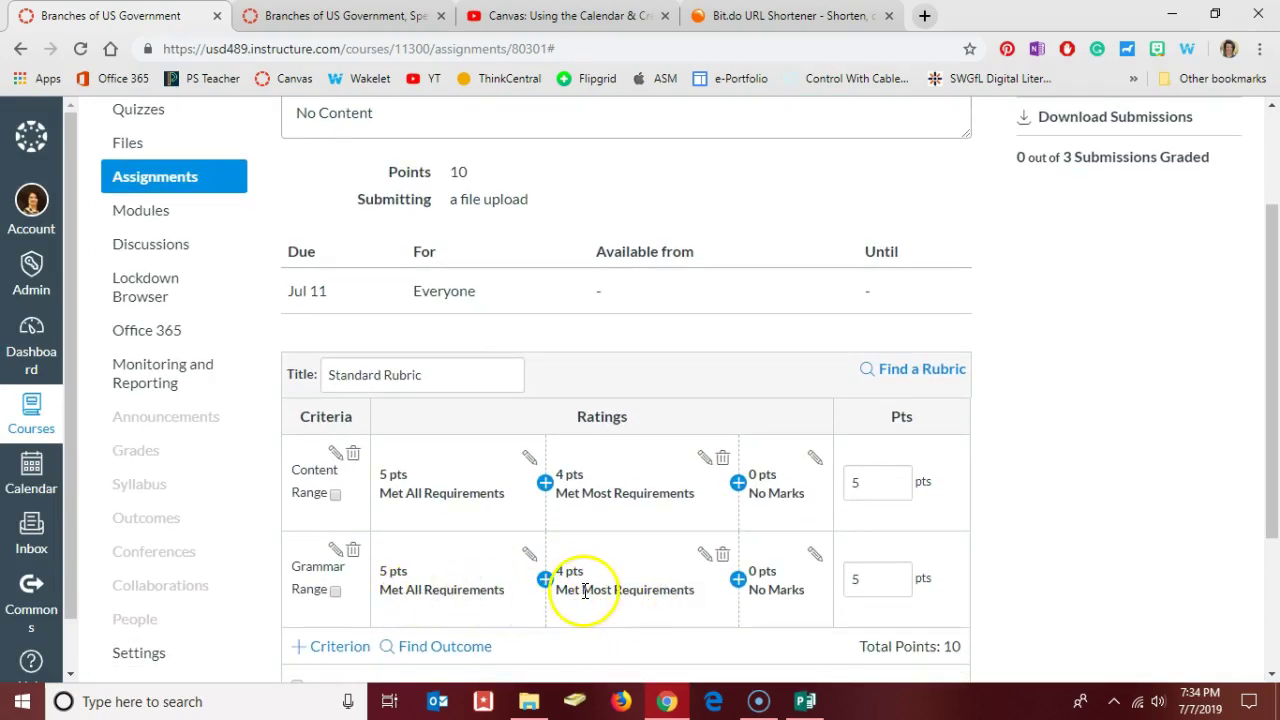
{"action": "scroll", "coordinate": [425, 598], "scroll_direction": "down", "scroll_amount": 1}
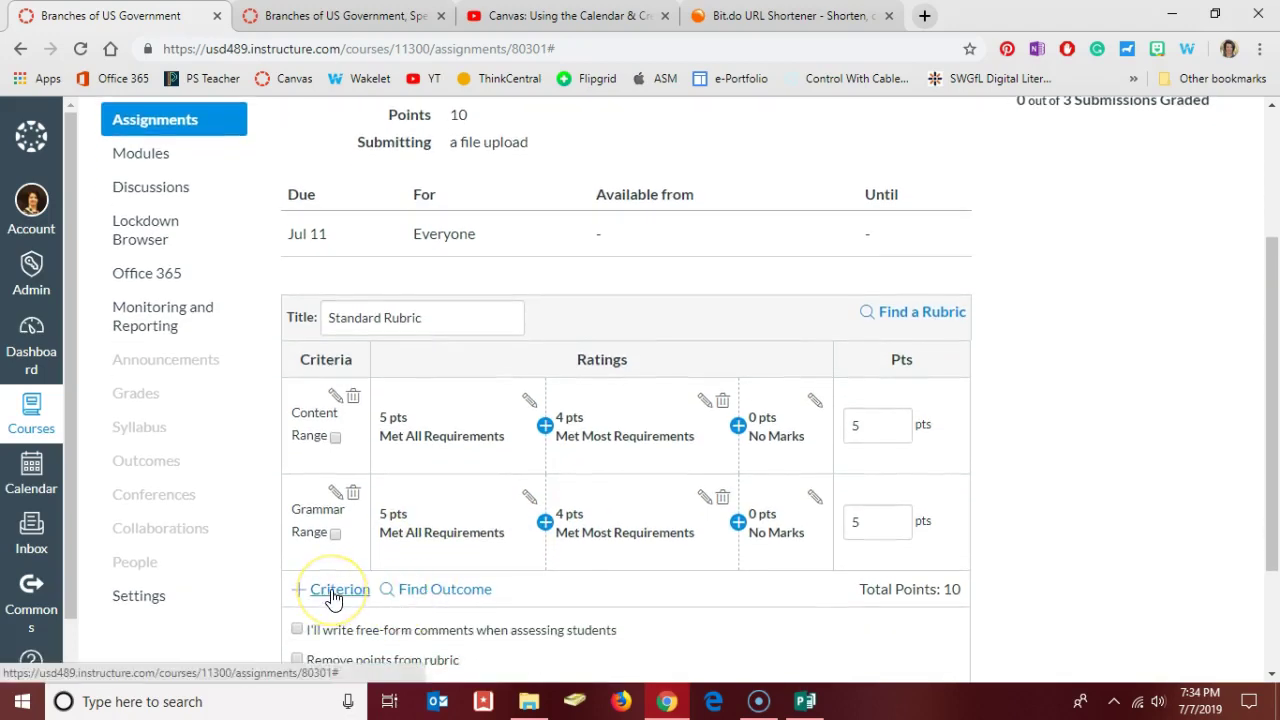
{"action": "scroll", "coordinate": [458, 304], "scroll_direction": "up", "scroll_amount": 1}
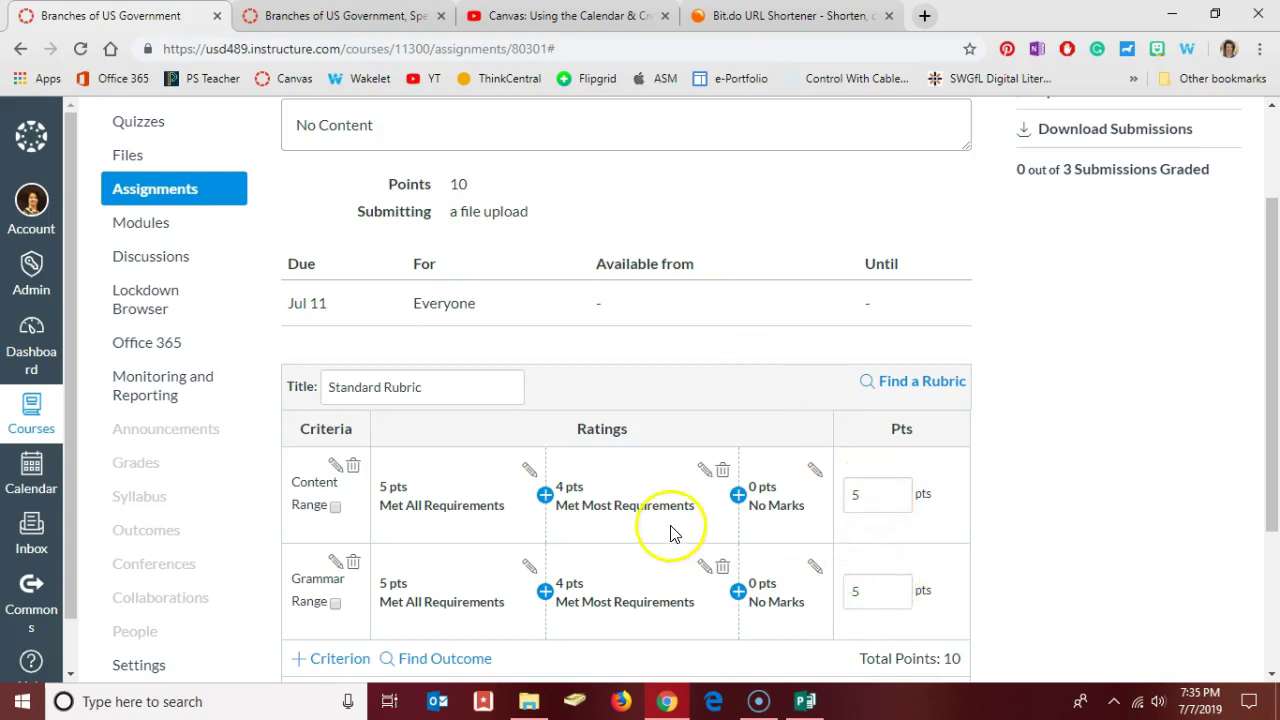
{"action": "scroll", "coordinate": [671, 529], "scroll_direction": "down", "scroll_amount": 1}
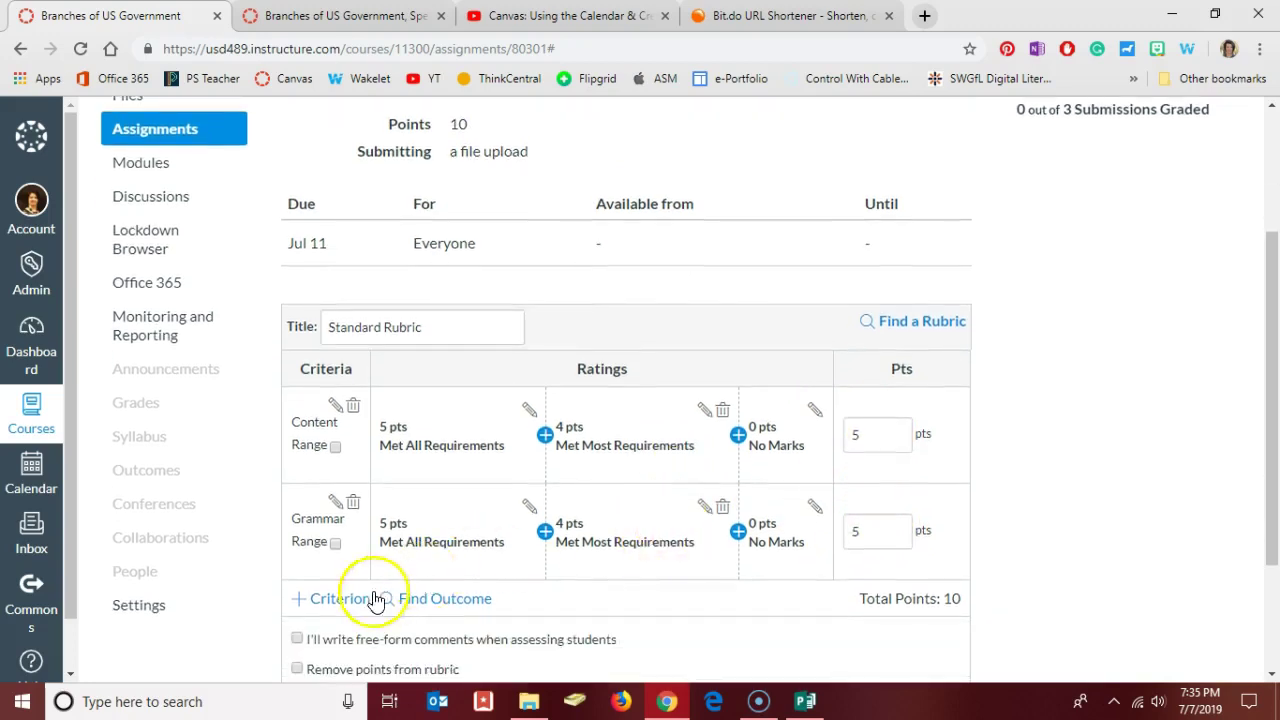
{"action": "left_click", "coordinate": [324, 604]}
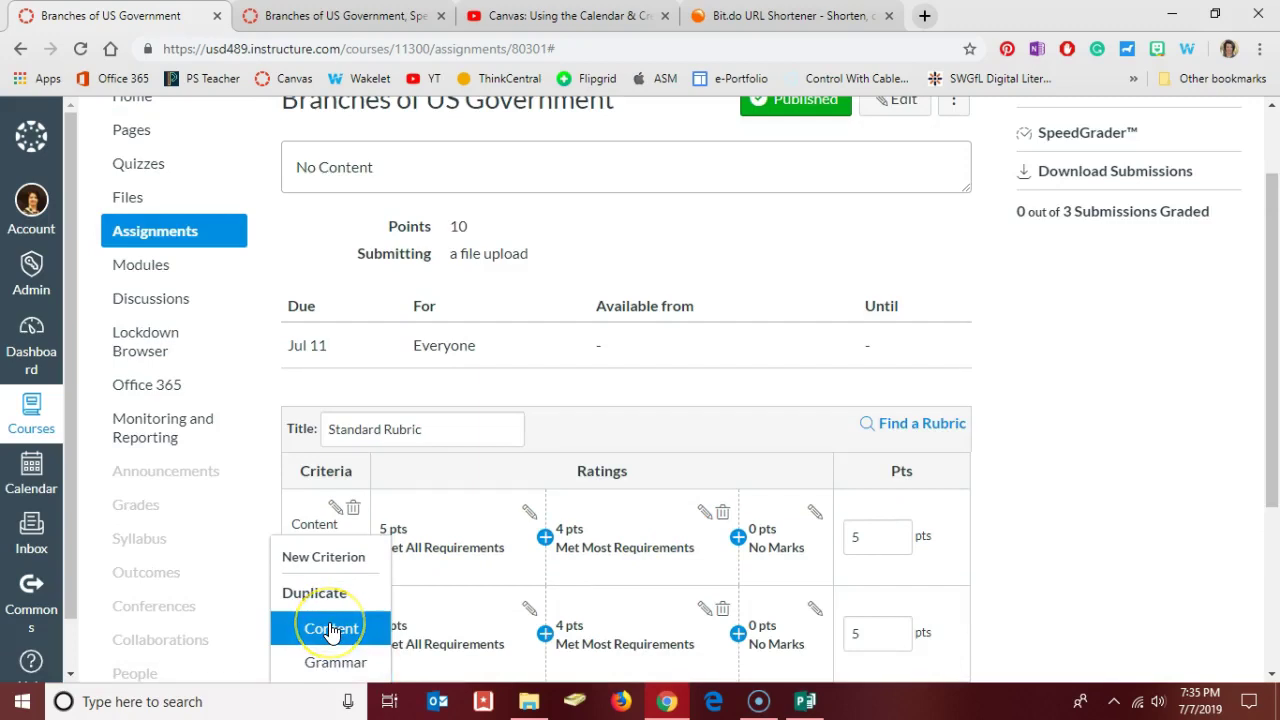
{"action": "left_click", "coordinate": [330, 628]}
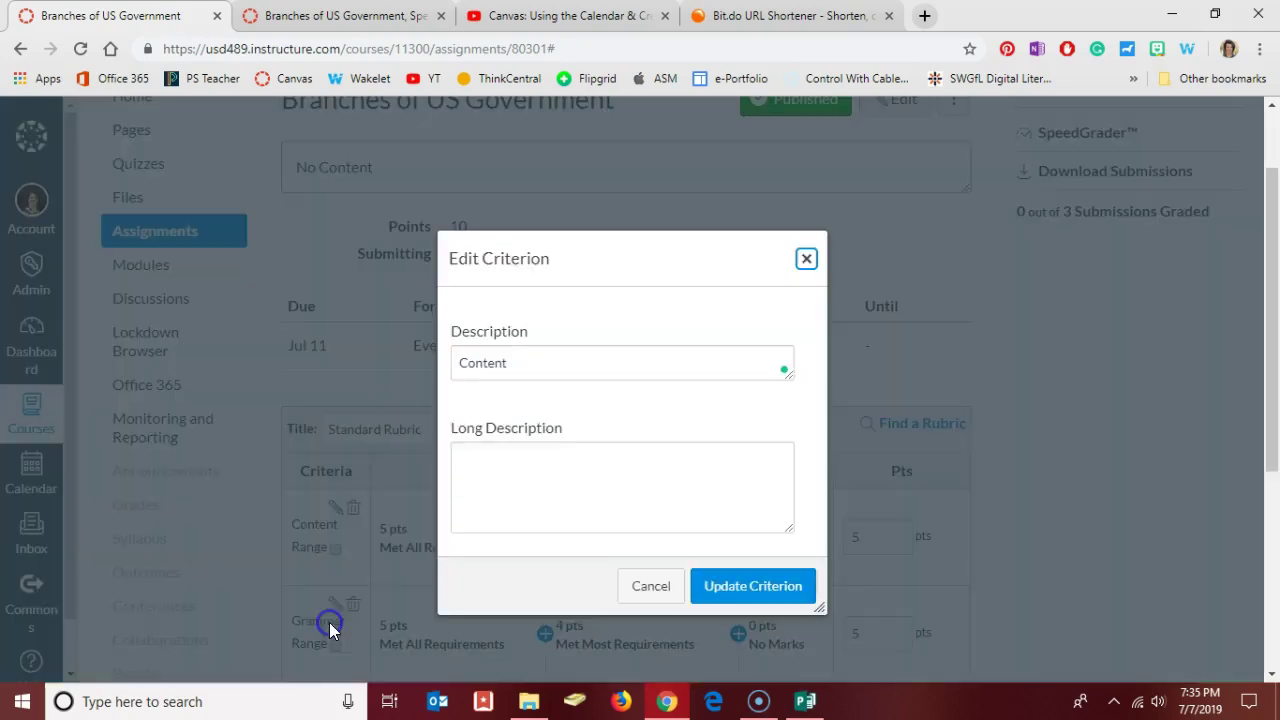
{"action": "double_click", "coordinate": [530, 356]}
{"action": "type", "text": "Performance"}
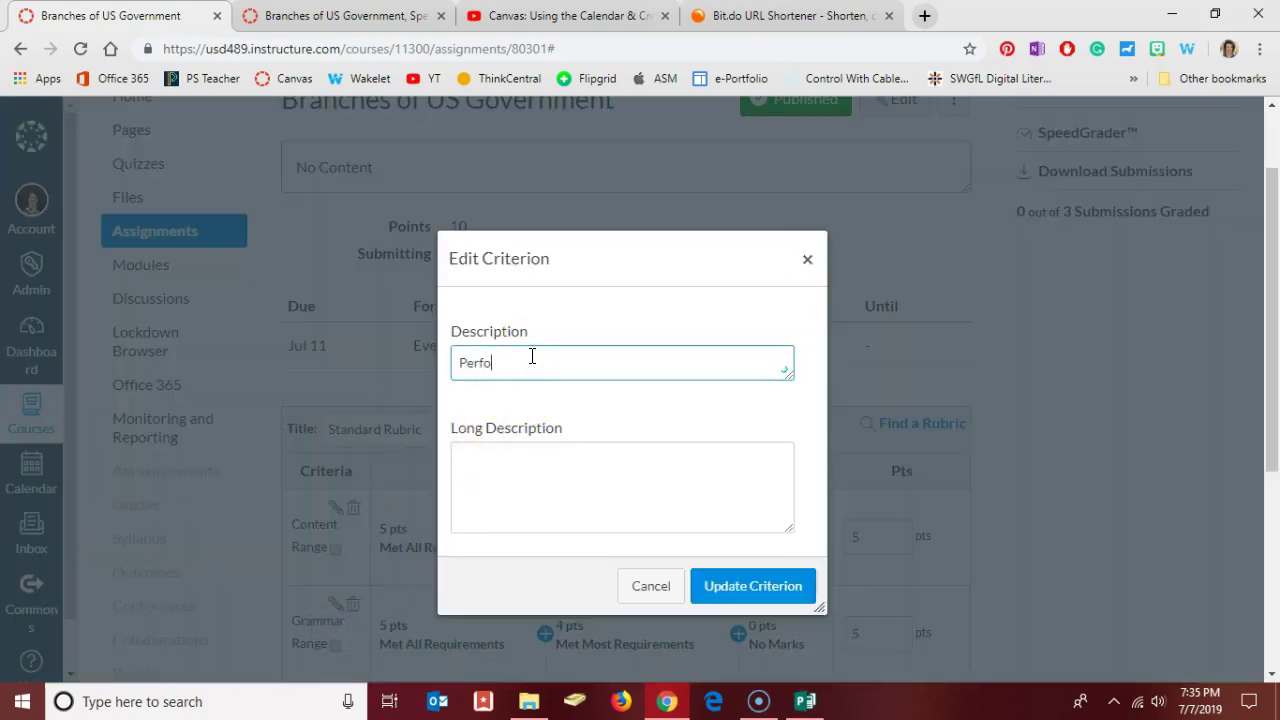
{"action": "left_click", "coordinate": [730, 588]}
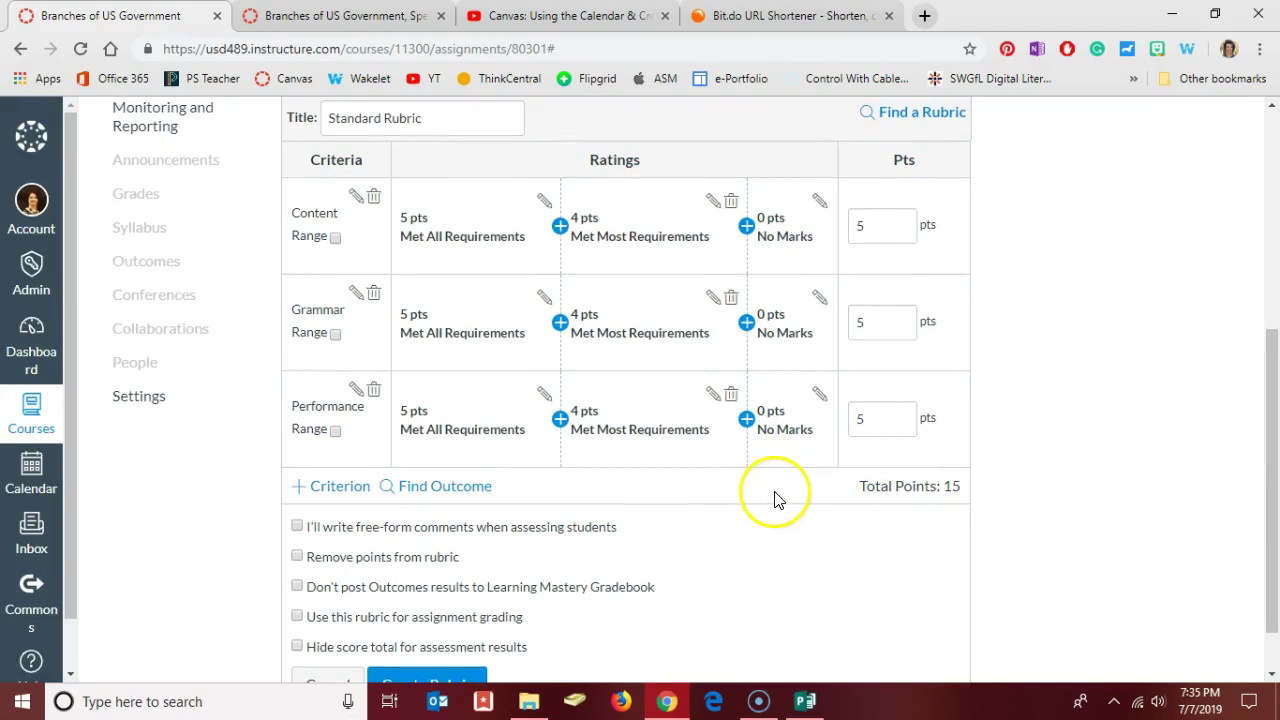
Delete the Performance criterion from the rubric
{"action": "scroll", "coordinate": [765, 500], "scroll_direction": "up", "scroll_amount": 1}
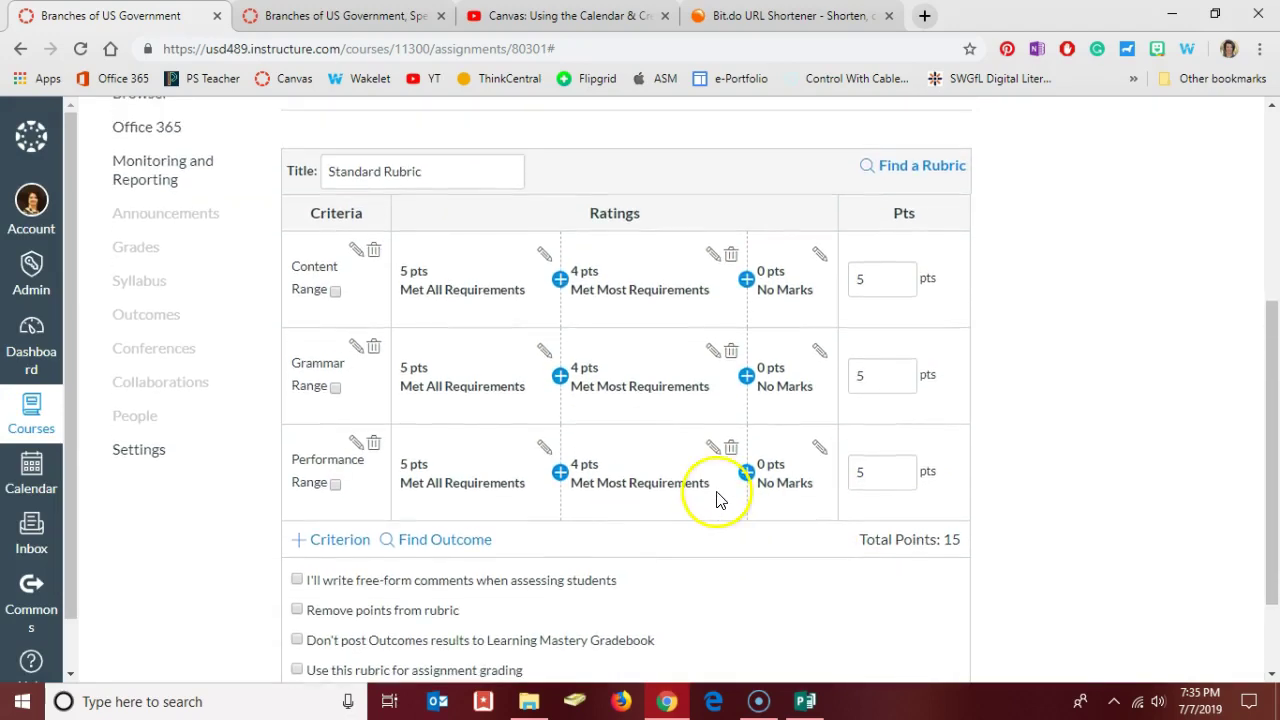
{"action": "left_click", "coordinate": [373, 443]}
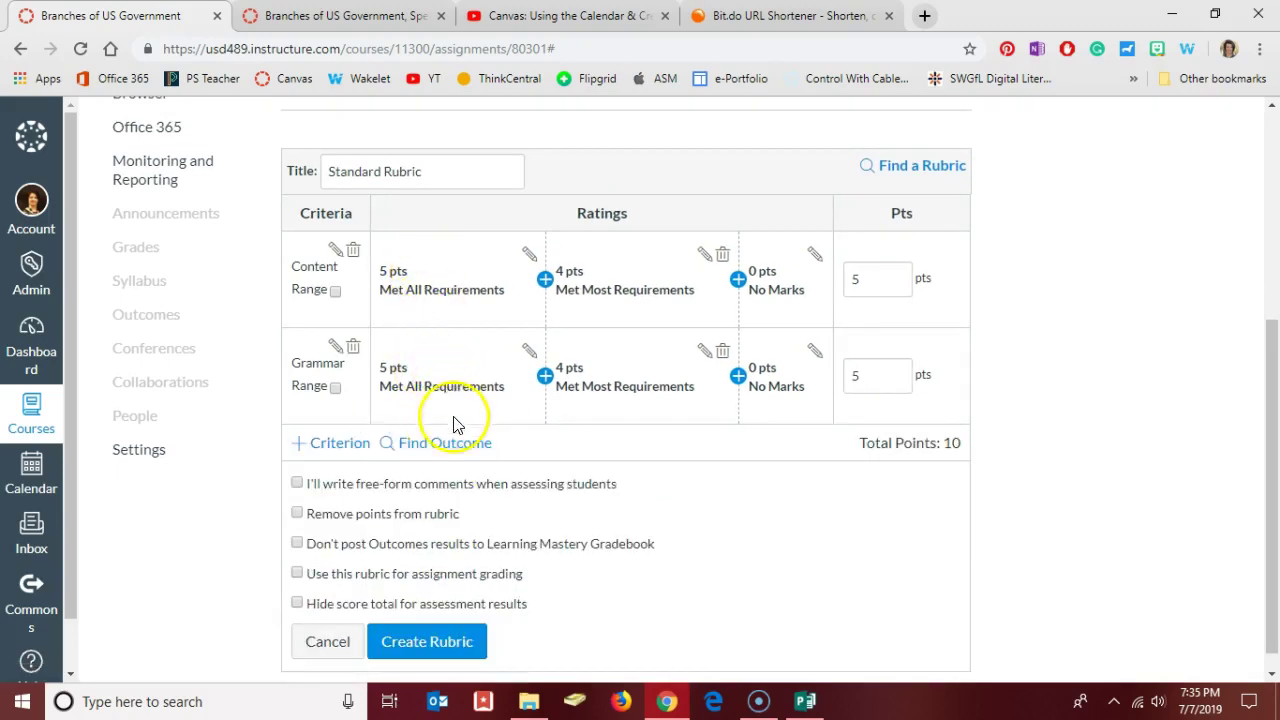
Try the rubric's free-form comments option and its option to remove points, switching each one back off
{"action": "scroll", "coordinate": [423, 487], "scroll_direction": "down", "scroll_amount": 1}
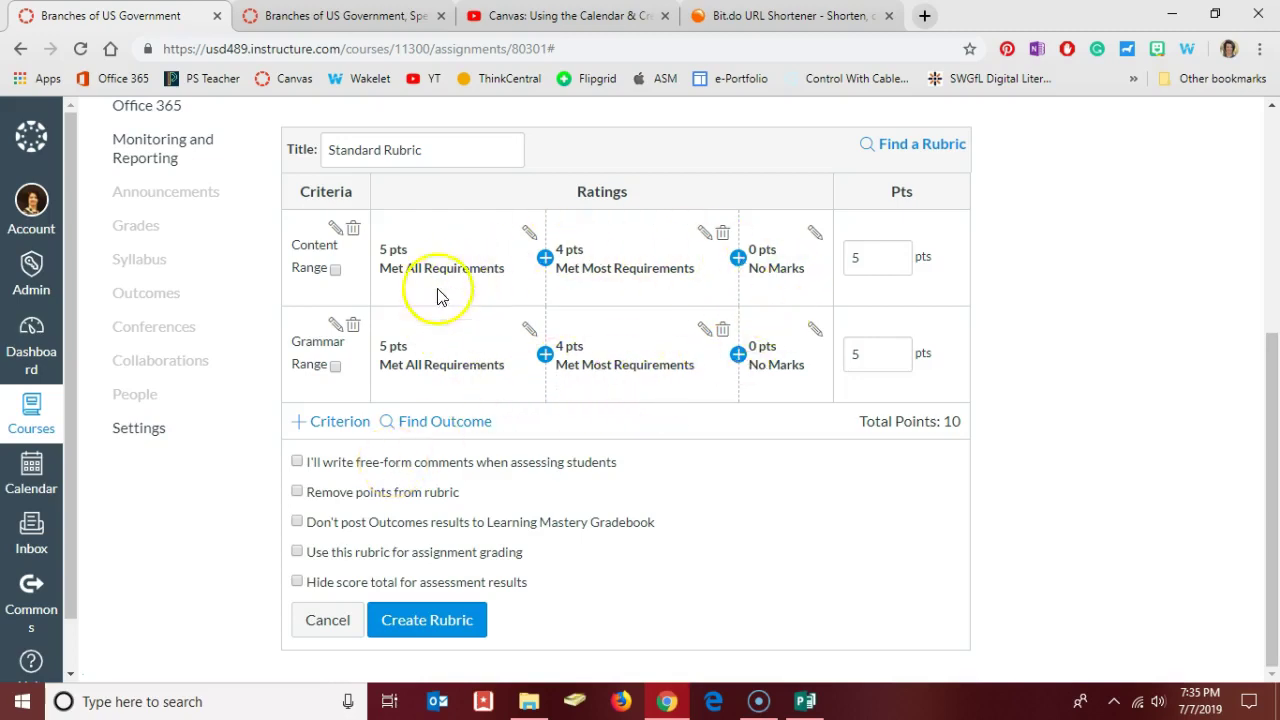
{"action": "left_click", "coordinate": [341, 470]}
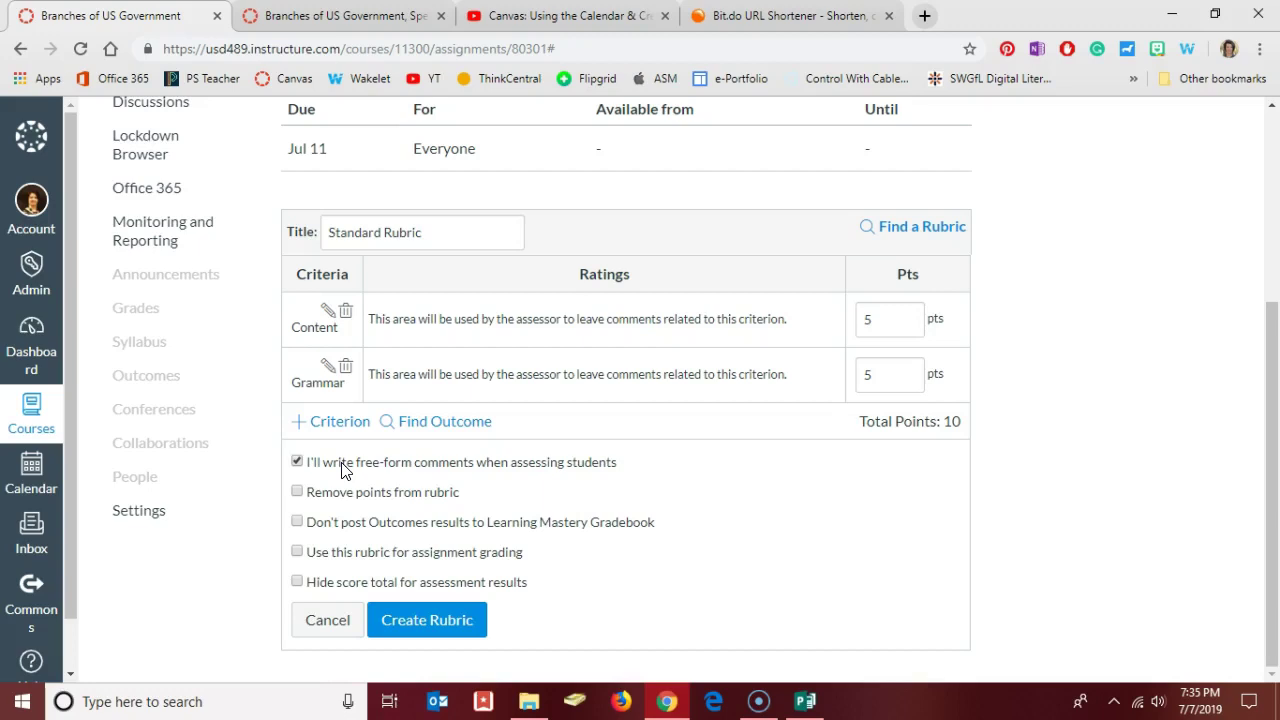
{"action": "left_click", "coordinate": [341, 470]}
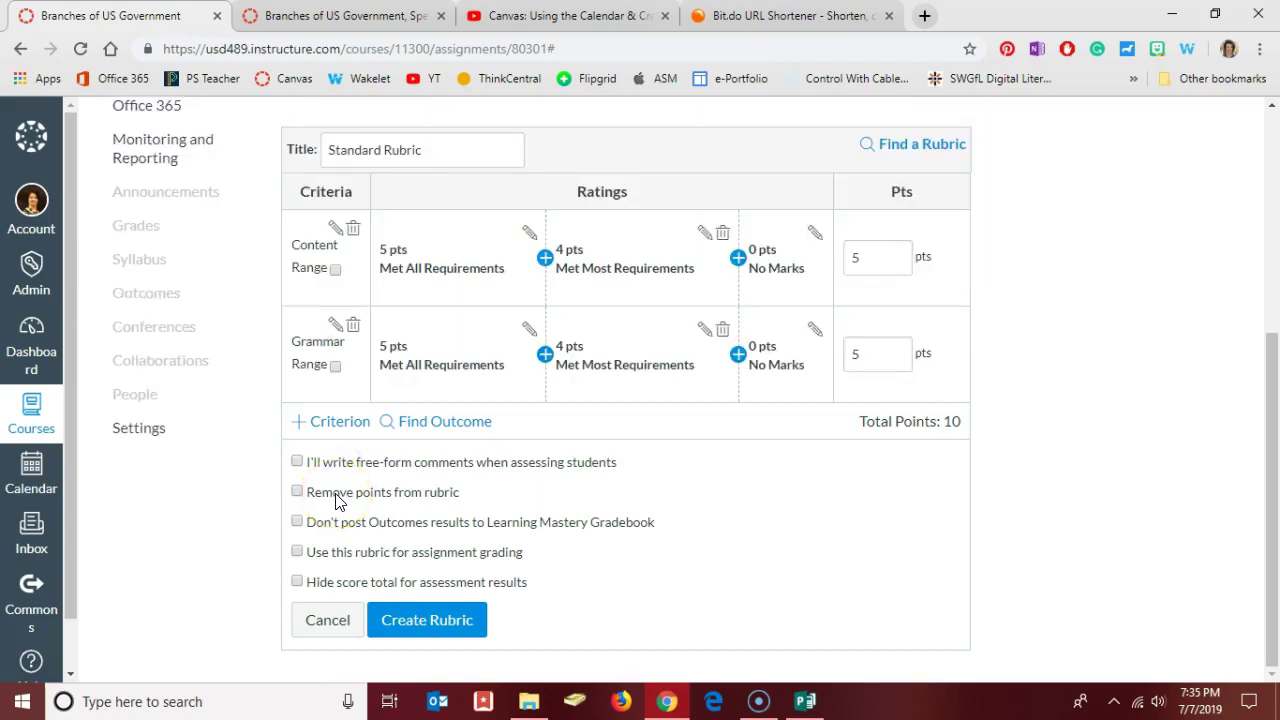
{"action": "left_click", "coordinate": [336, 494]}
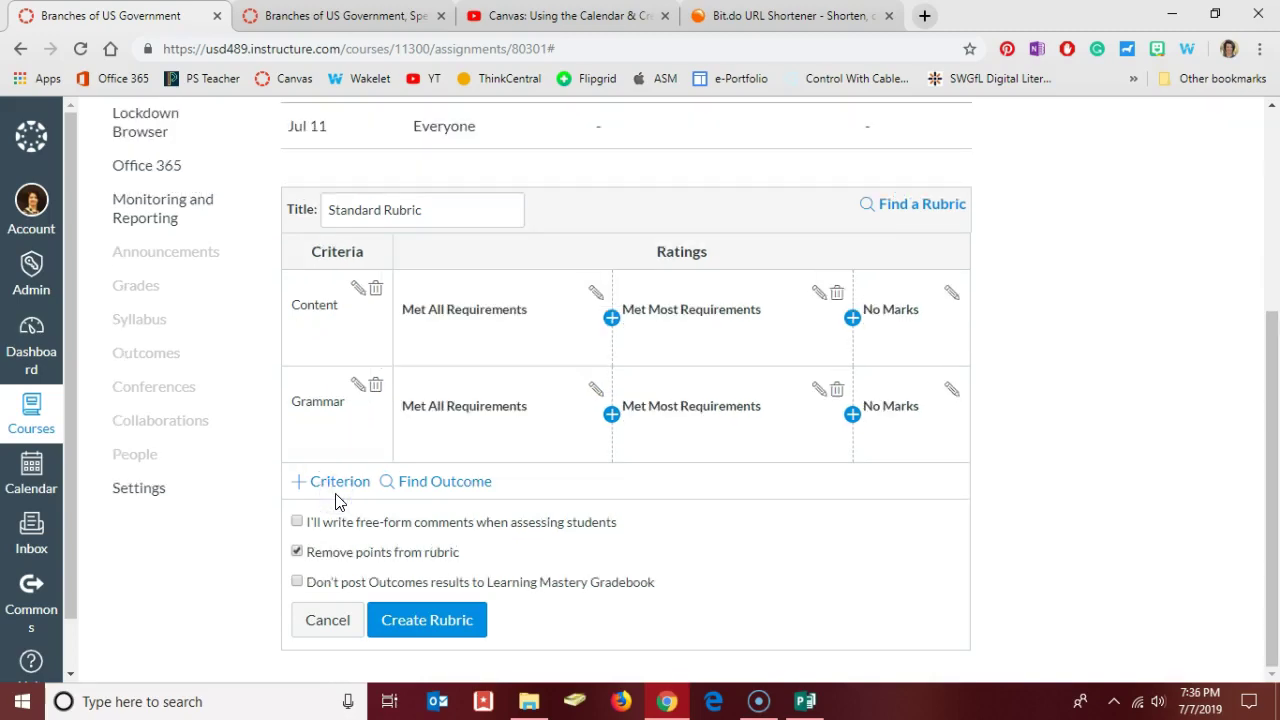
{"action": "left_click", "coordinate": [336, 557]}
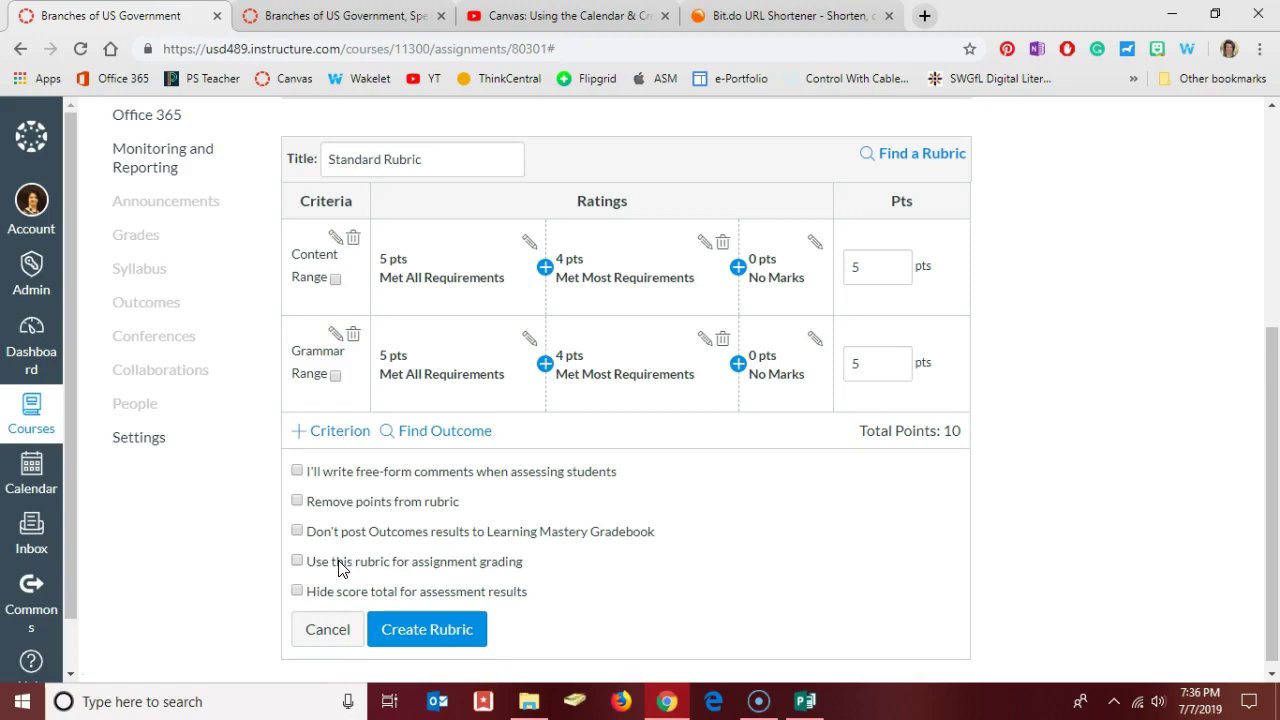
Set the rubric to be used for assignment grading and create it
{"action": "left_click", "coordinate": [340, 564]}
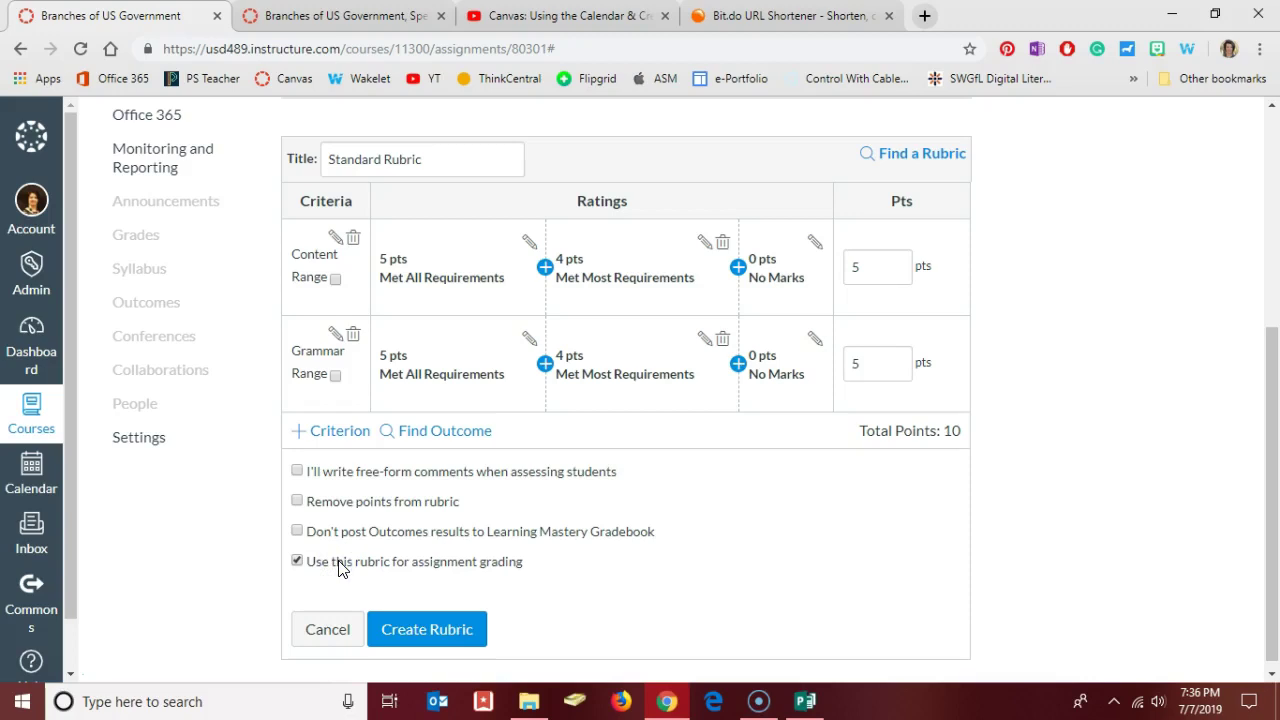
{"action": "left_click", "coordinate": [340, 564]}
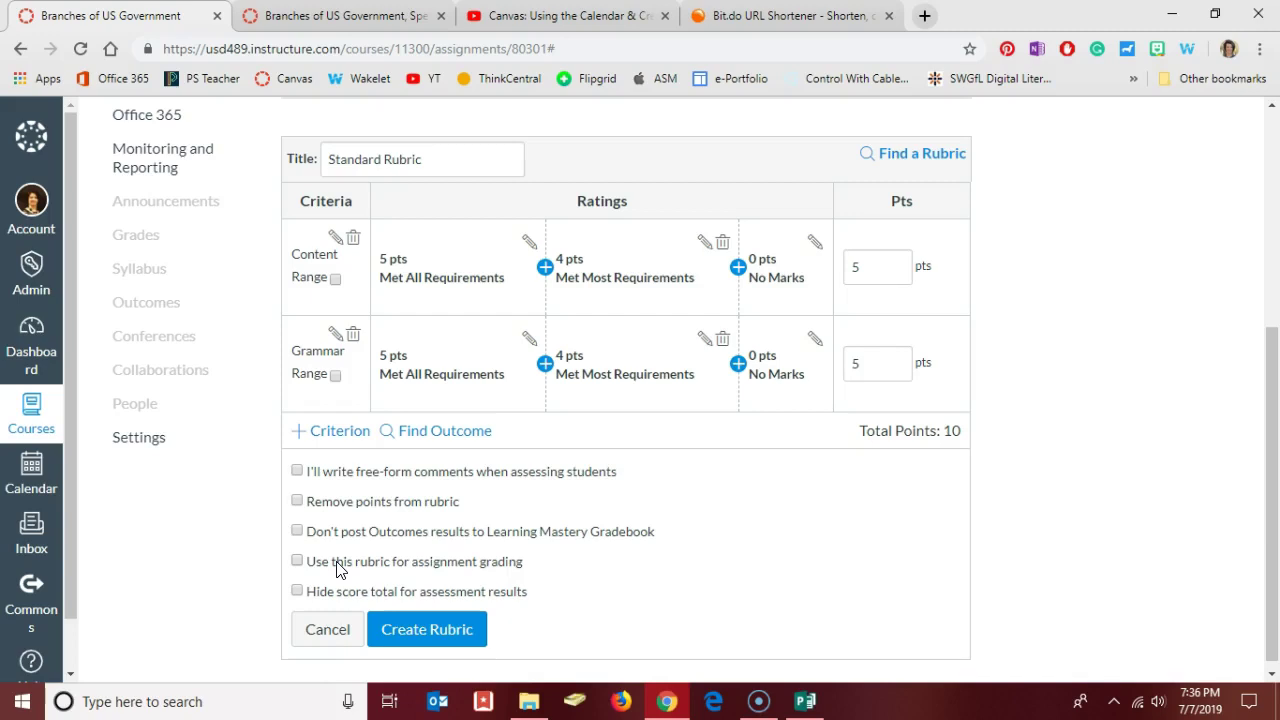
{"action": "left_click", "coordinate": [337, 566]}
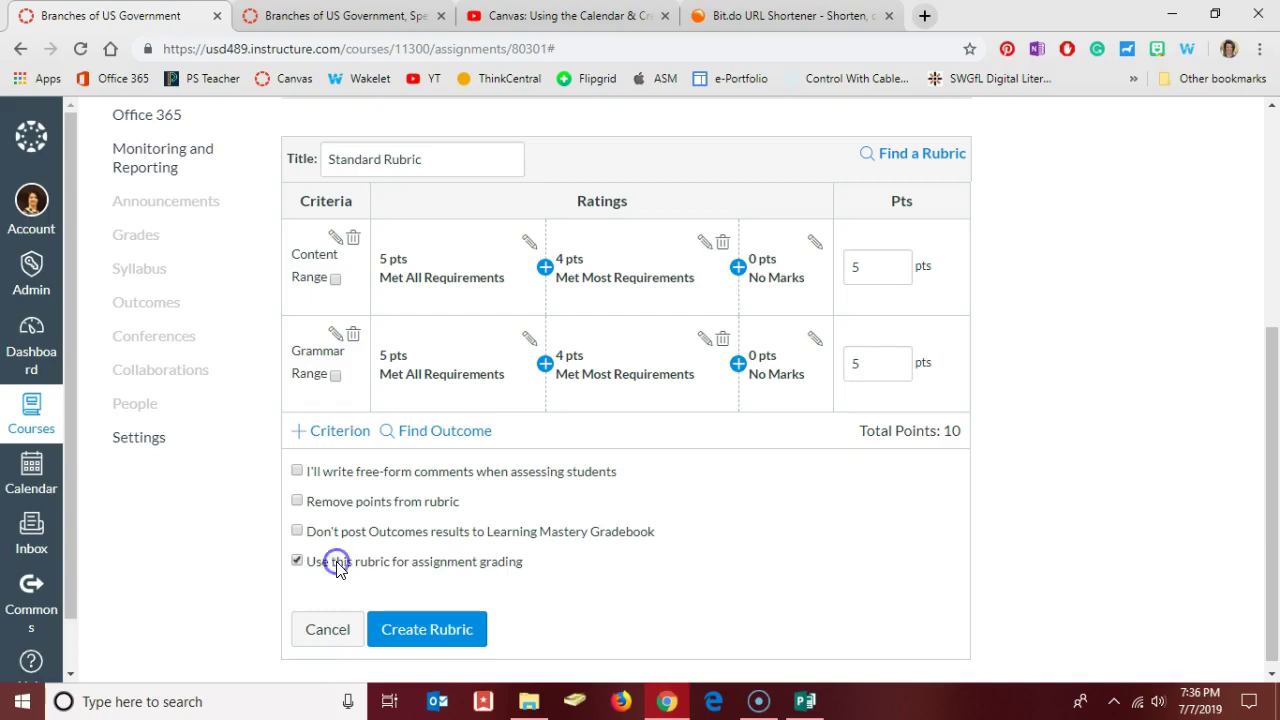
{"action": "left_click", "coordinate": [414, 638]}
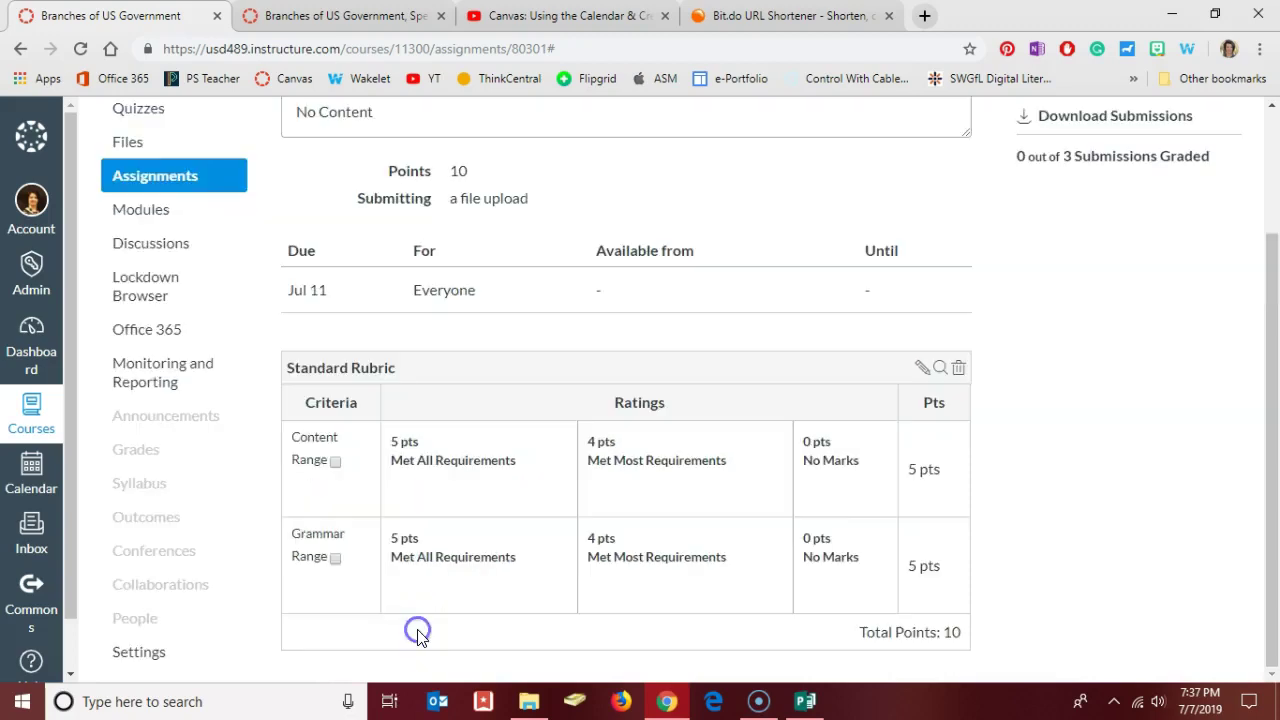
Open the assignment's submissions in SpeedGrader and look over the first student's submitted article
{"action": "scroll", "coordinate": [500, 360], "scroll_direction": "up", "scroll_amount": 2}
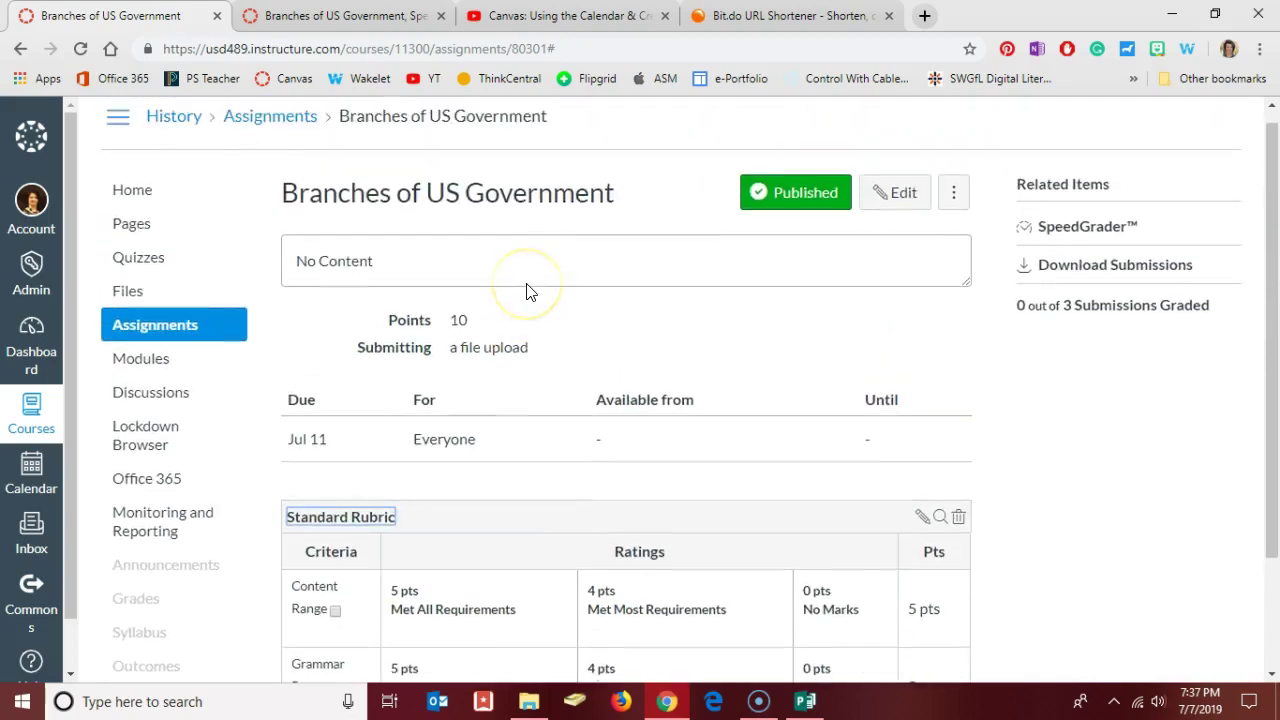
{"action": "left_click", "coordinate": [1066, 234]}
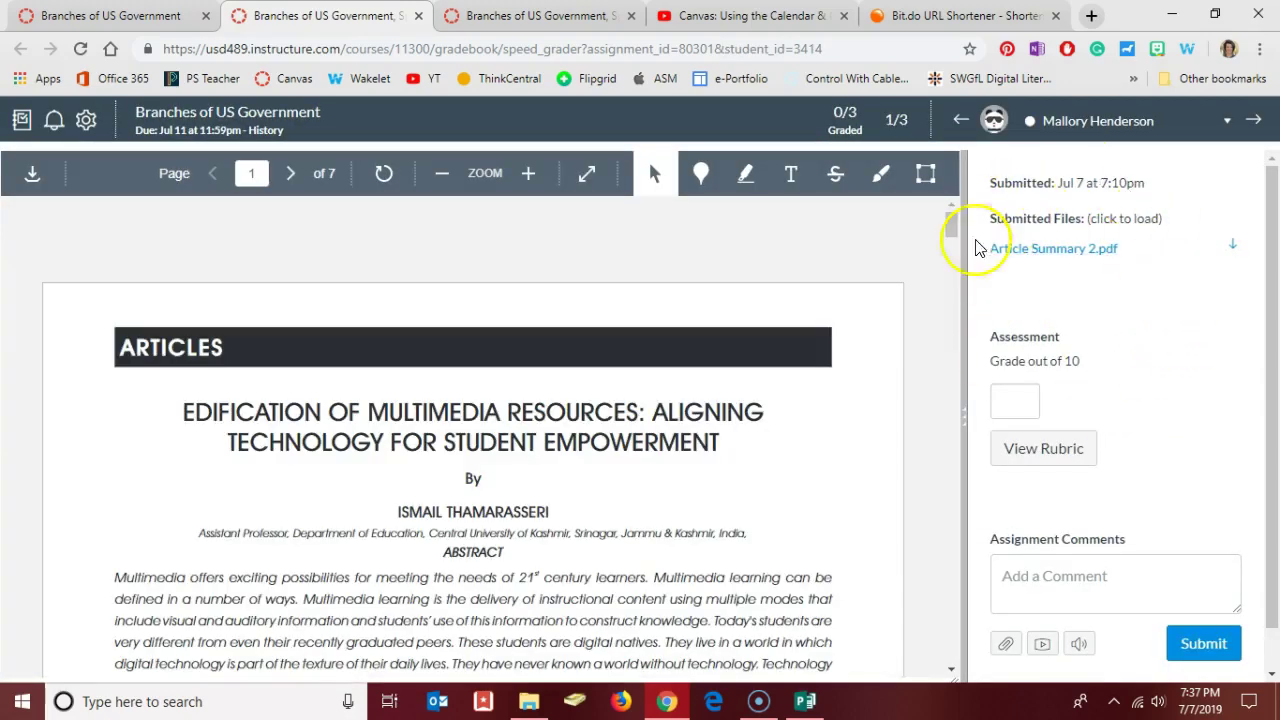
{"action": "scroll", "coordinate": [1097, 322], "scroll_direction": "down", "scroll_amount": 1}
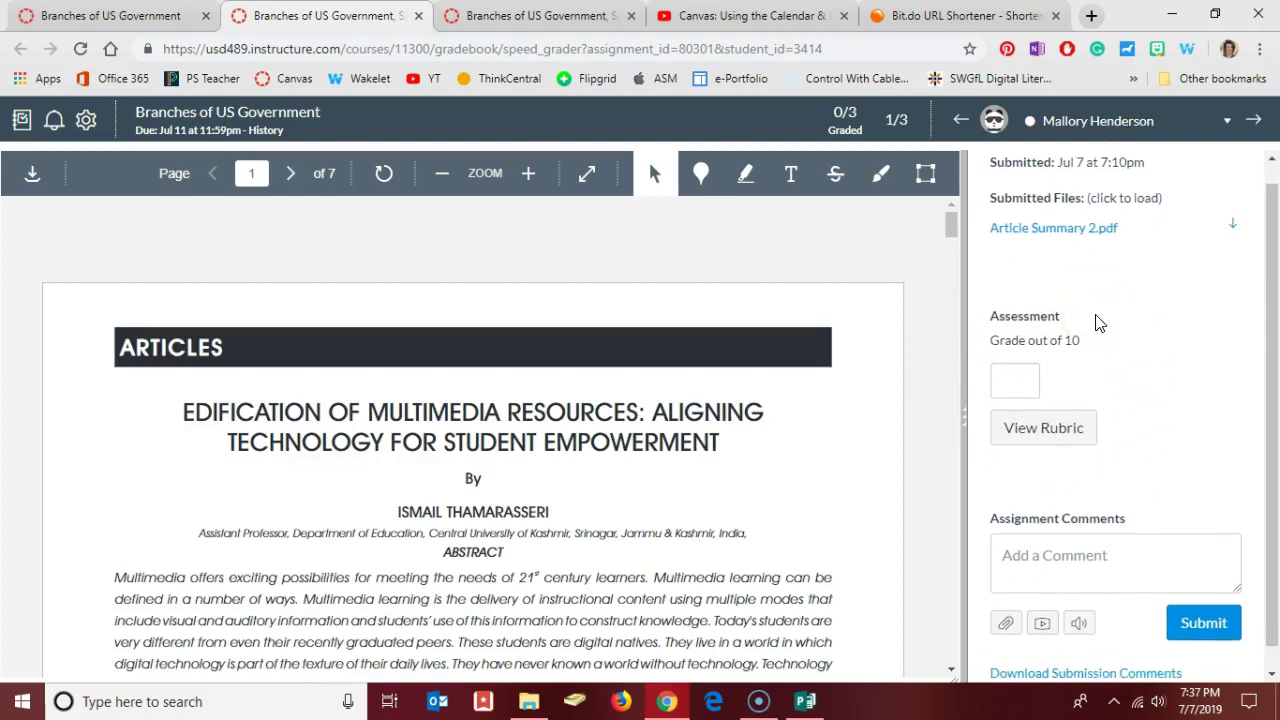
{"action": "scroll", "coordinate": [697, 437], "scroll_direction": "down", "scroll_amount": 2}
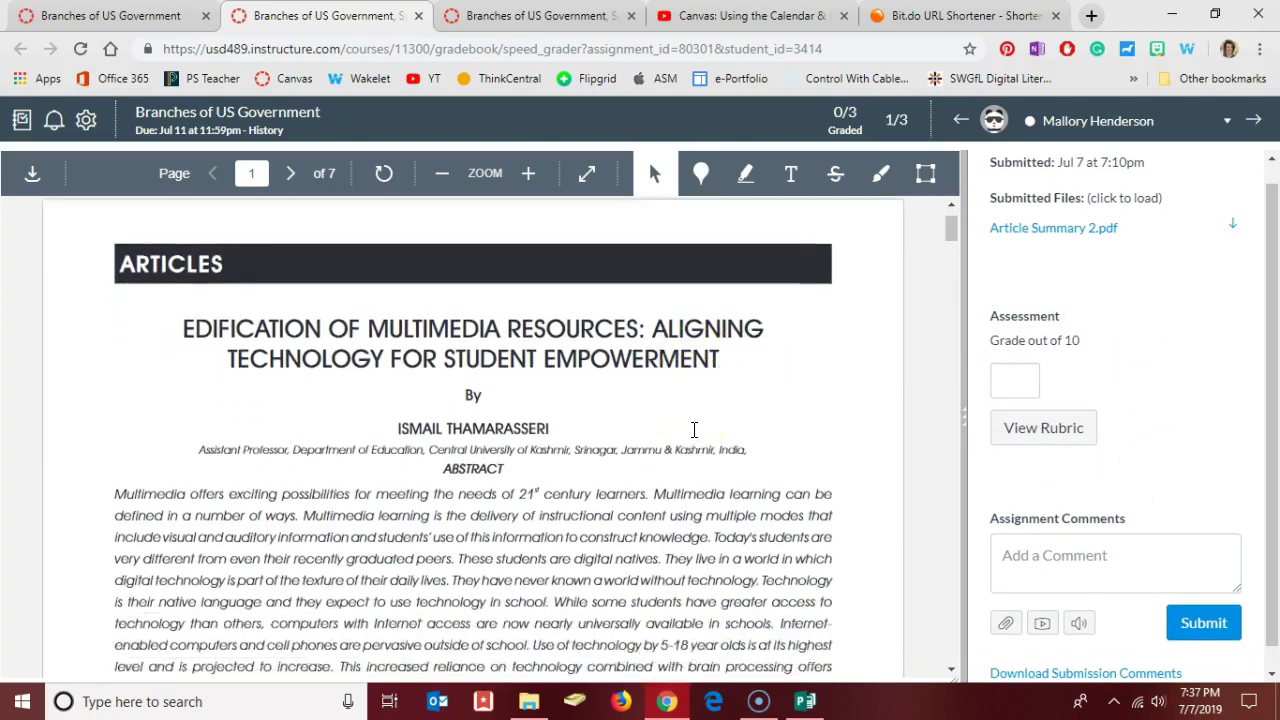
{"action": "scroll", "coordinate": [697, 437], "scroll_direction": "up", "scroll_amount": 2}
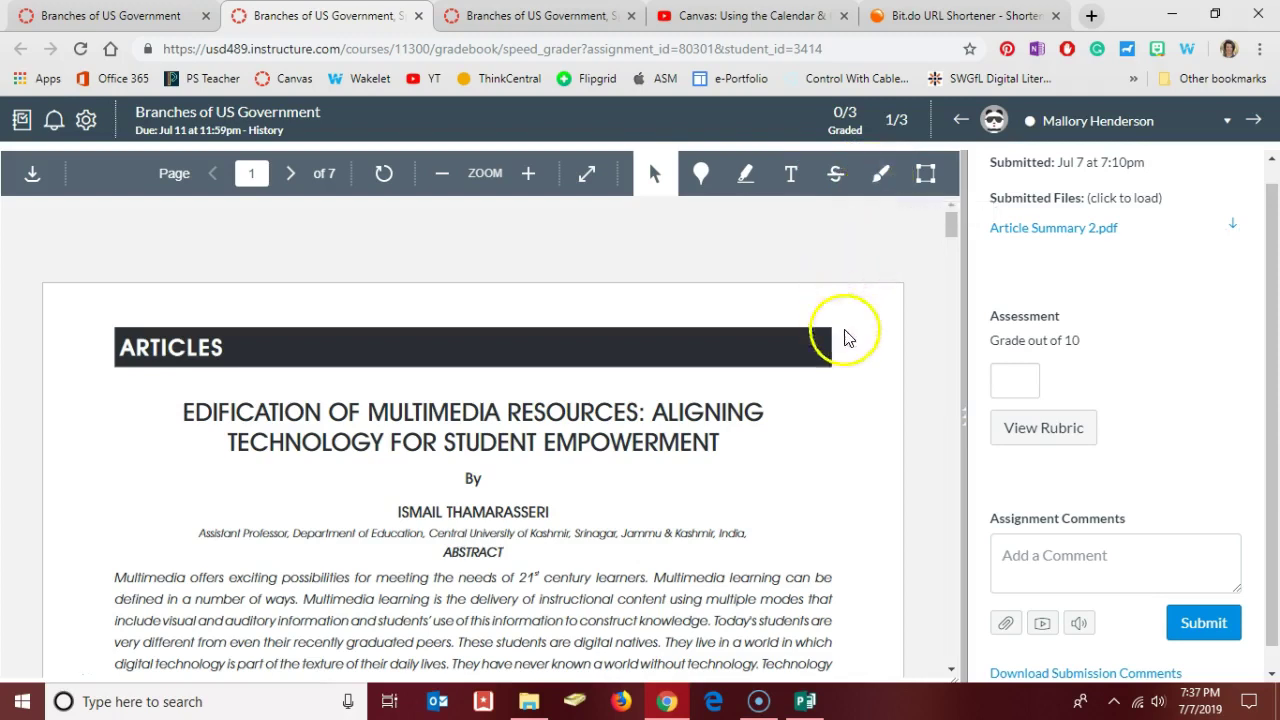
Grade the submission in a widened rubric view with 5 points for Content and 4 points for Grammar, and save the assessment
{"action": "left_click", "coordinate": [1020, 434]}
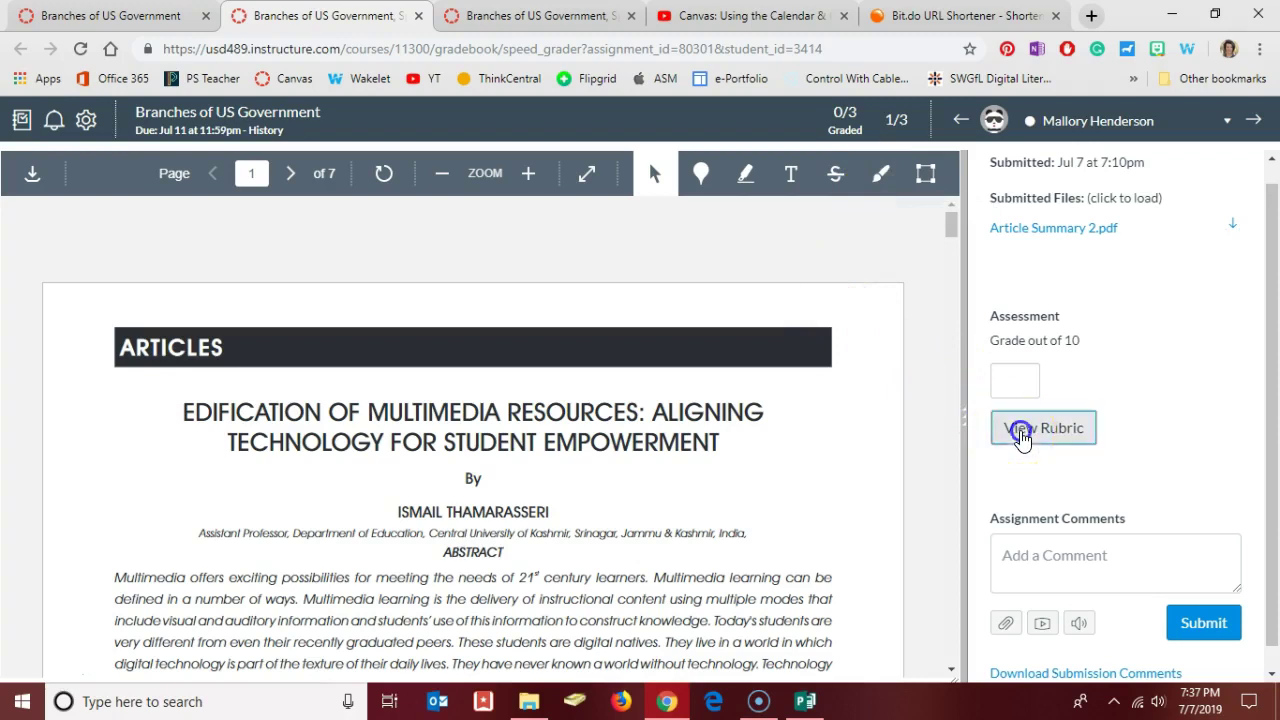
{"action": "left_click_drag", "start_coordinate": [962, 425], "coordinate": [621, 447]}
{"action": "left_click", "coordinate": [814, 456]}
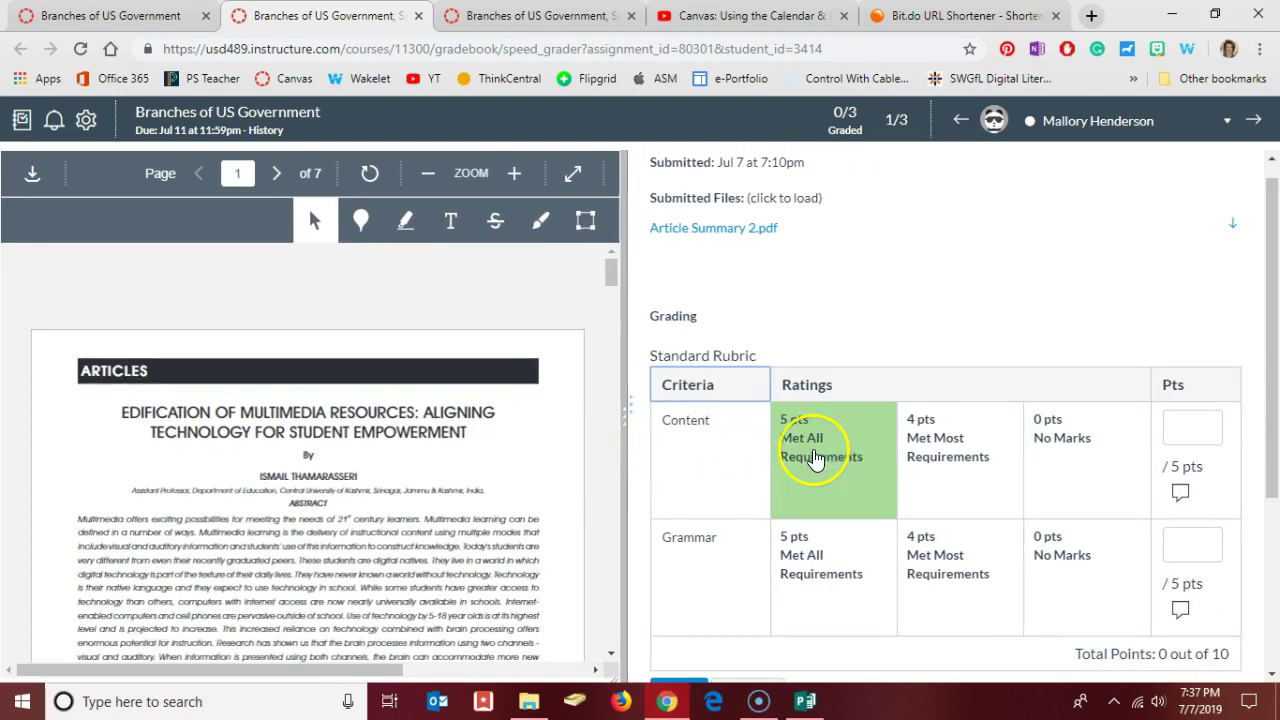
{"action": "left_click", "coordinate": [814, 456]}
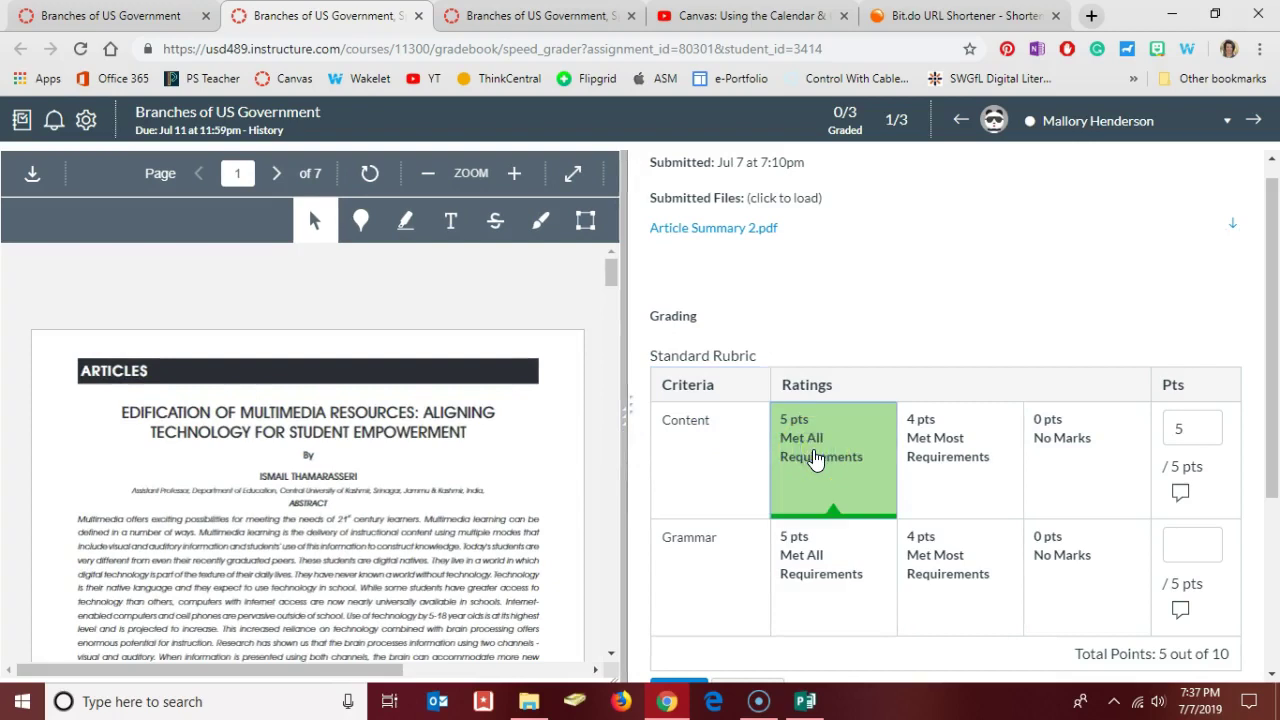
{"action": "left_click", "coordinate": [937, 553]}
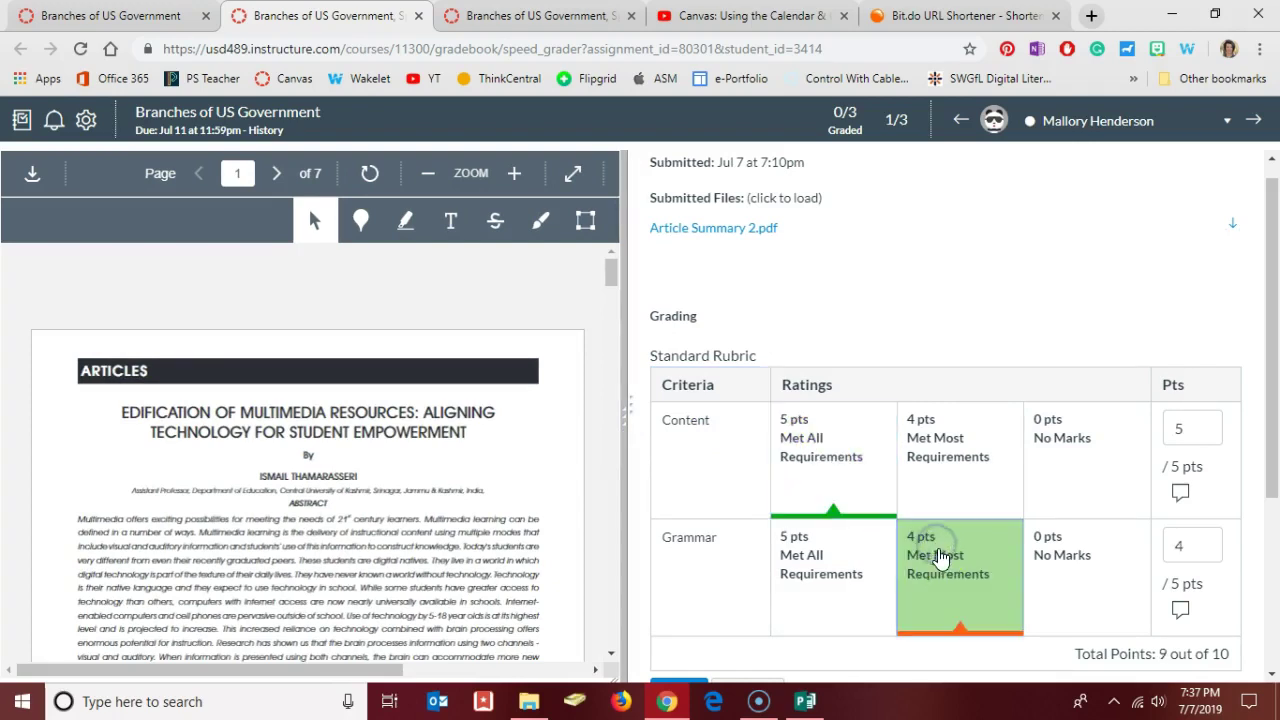
{"action": "scroll", "coordinate": [948, 571], "scroll_direction": "down", "scroll_amount": 1}
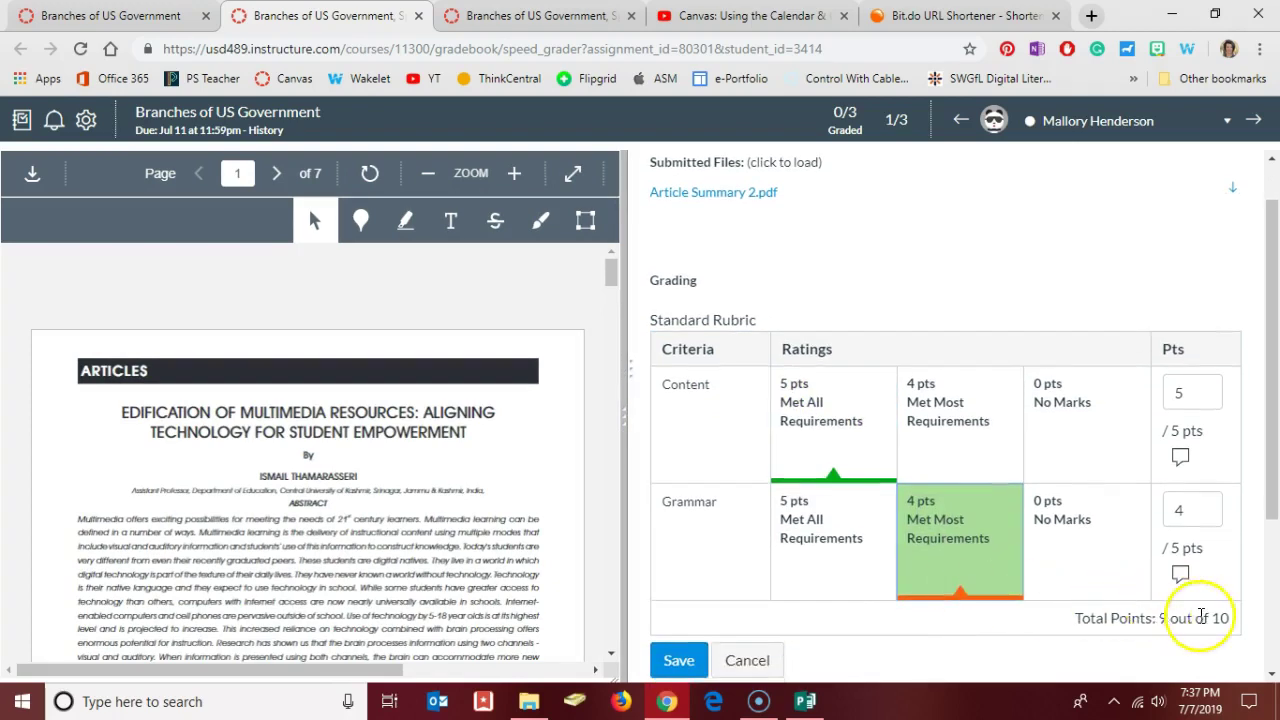
{"action": "scroll", "coordinate": [763, 640], "scroll_direction": "down", "scroll_amount": 1}
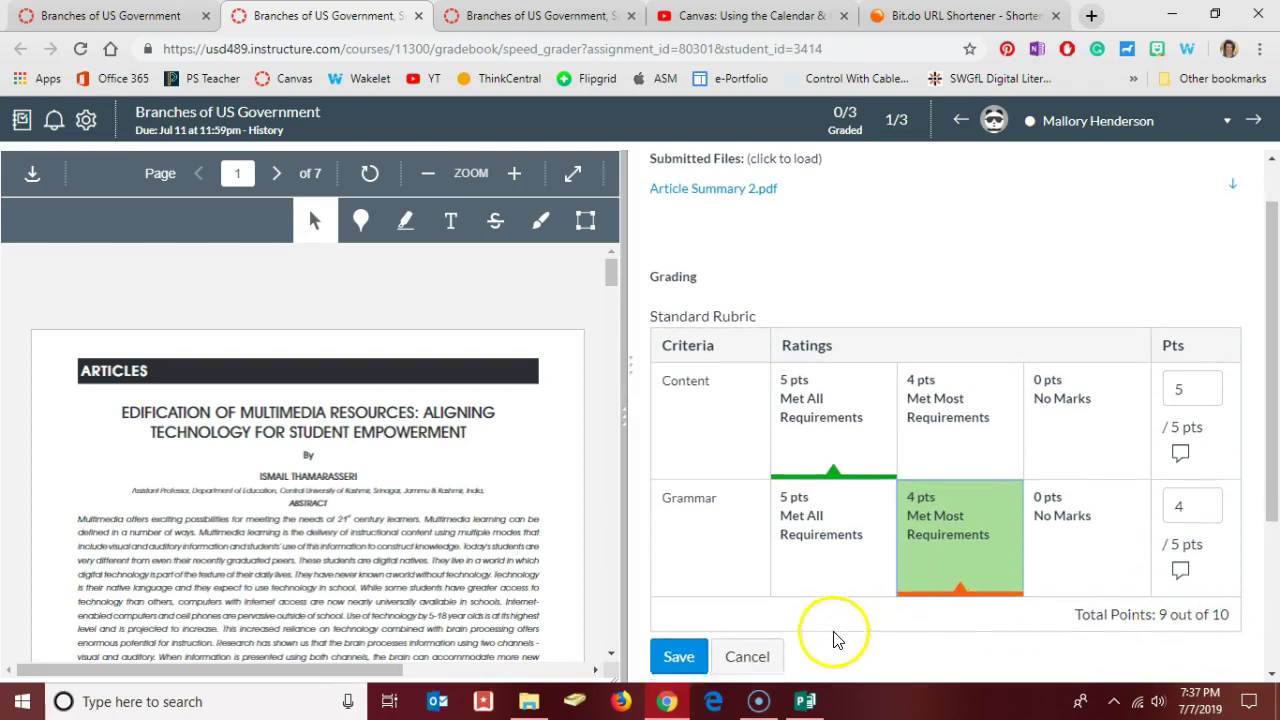
{"action": "left_click", "coordinate": [679, 562]}
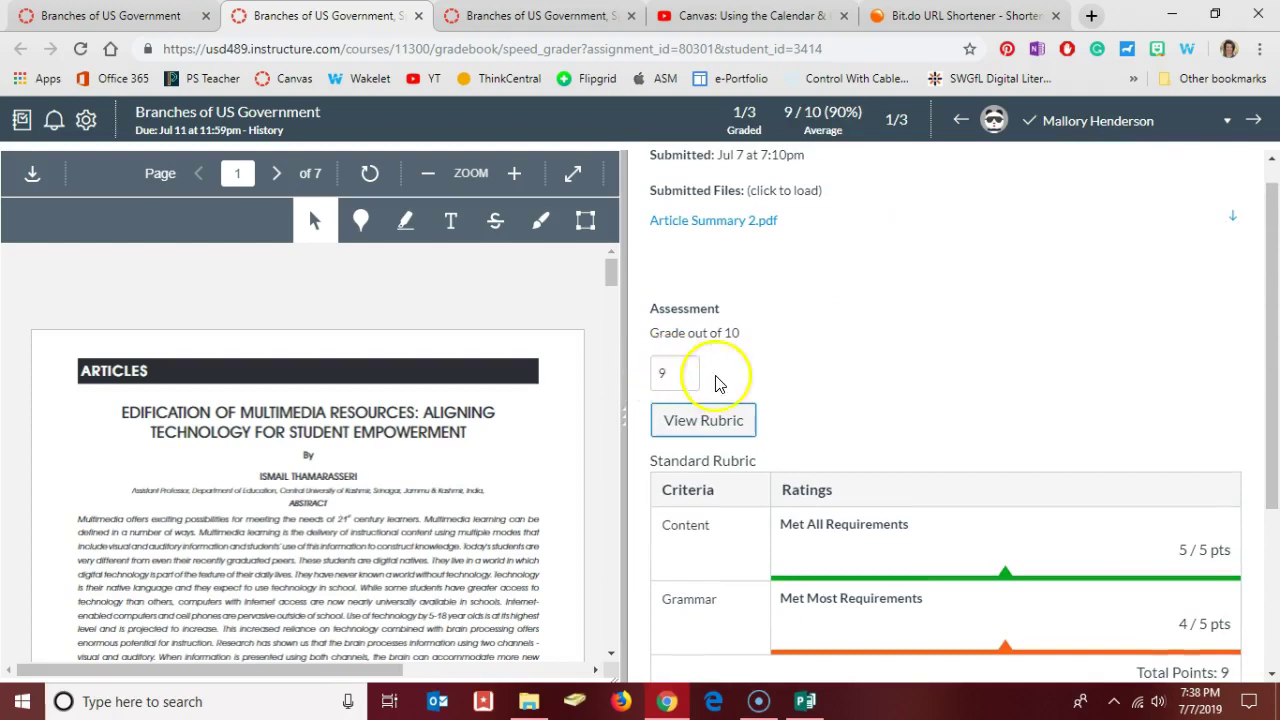
Start an assignment comment on the graded submission
{"action": "scroll", "coordinate": [758, 397], "scroll_direction": "down", "scroll_amount": 2}
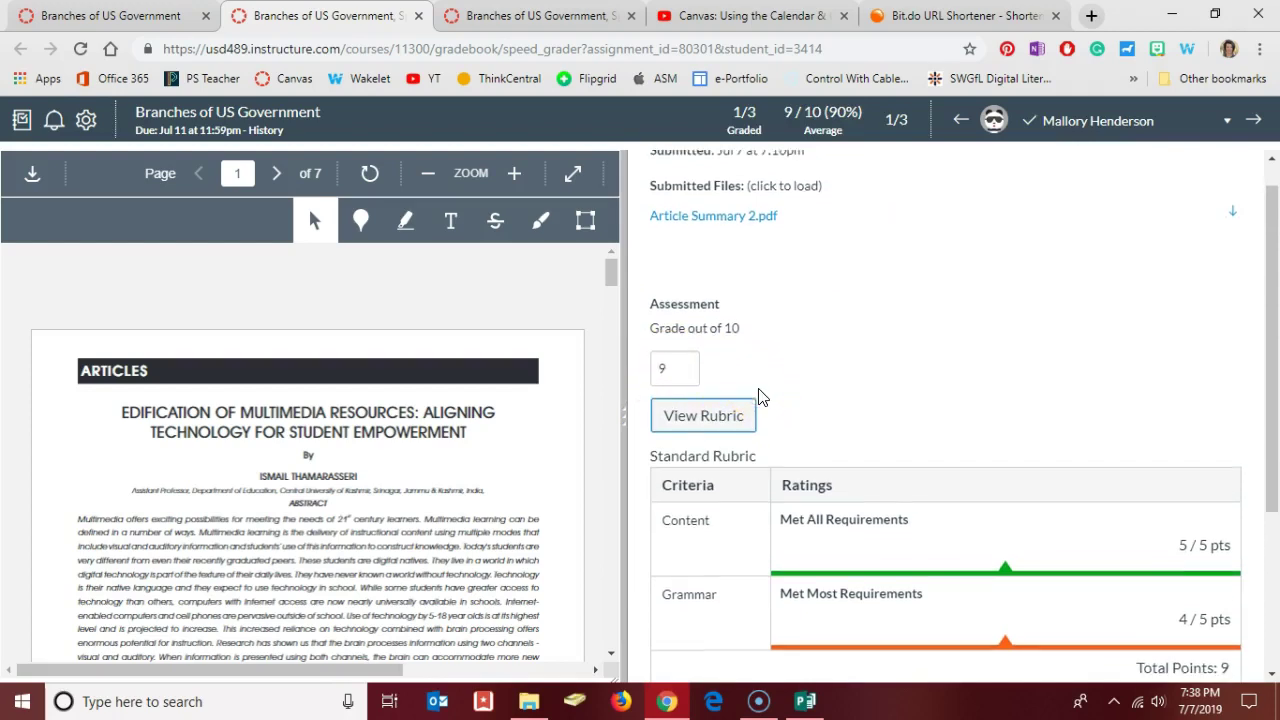
{"action": "scroll", "coordinate": [758, 397], "scroll_direction": "down", "scroll_amount": 1}
{"action": "left_click", "coordinate": [728, 532]}
{"action": "left_click", "coordinate": [728, 532]}
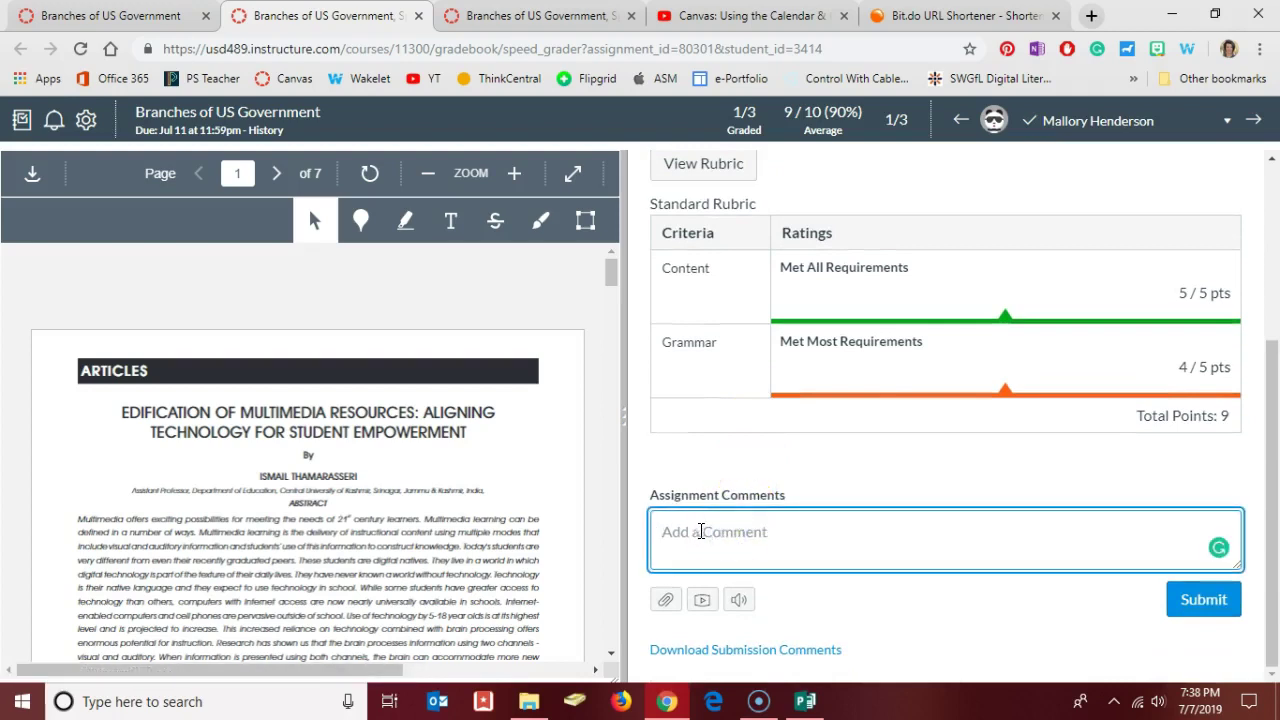